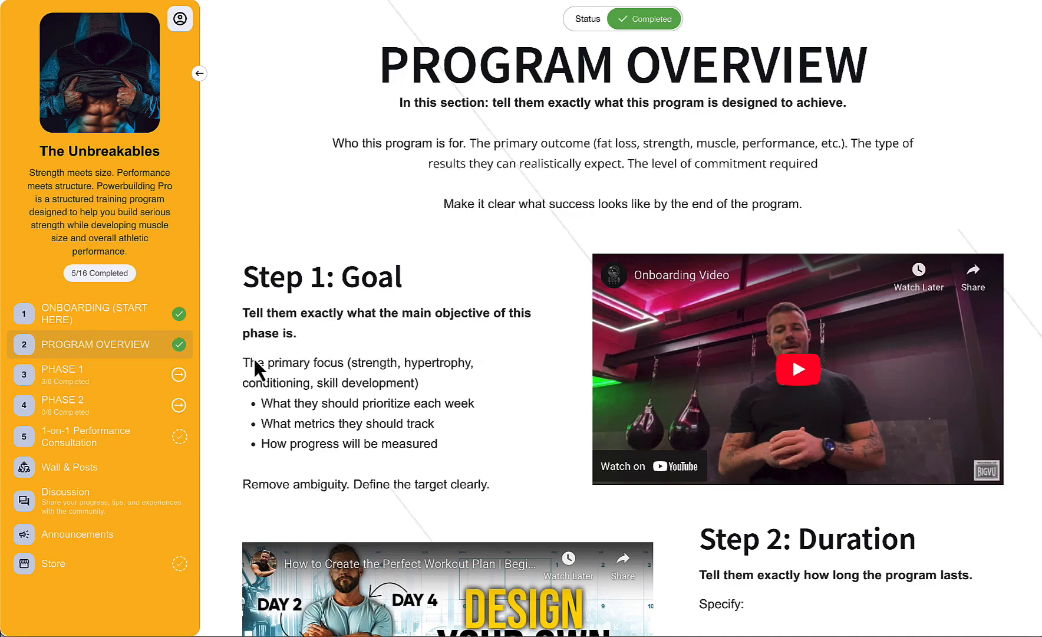
Look through PHASE 1 of the member area, from Introduction To Phase 1 to the WEEK 1, 2, 3 and 4 pages
{"action": "left_click", "coordinate": [86, 387]}
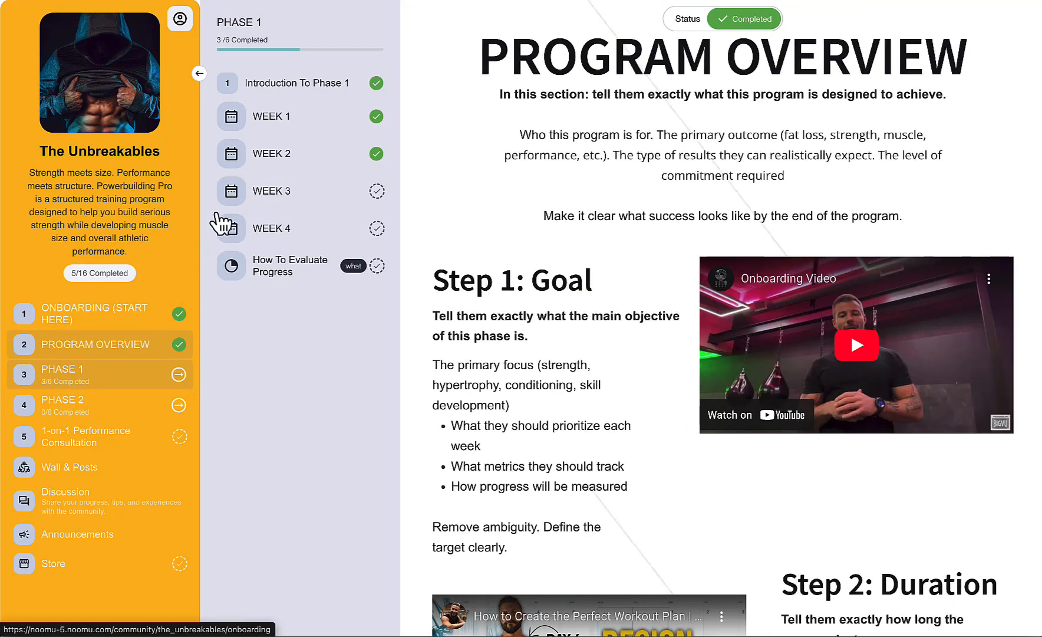
{"action": "left_click", "coordinate": [287, 86]}
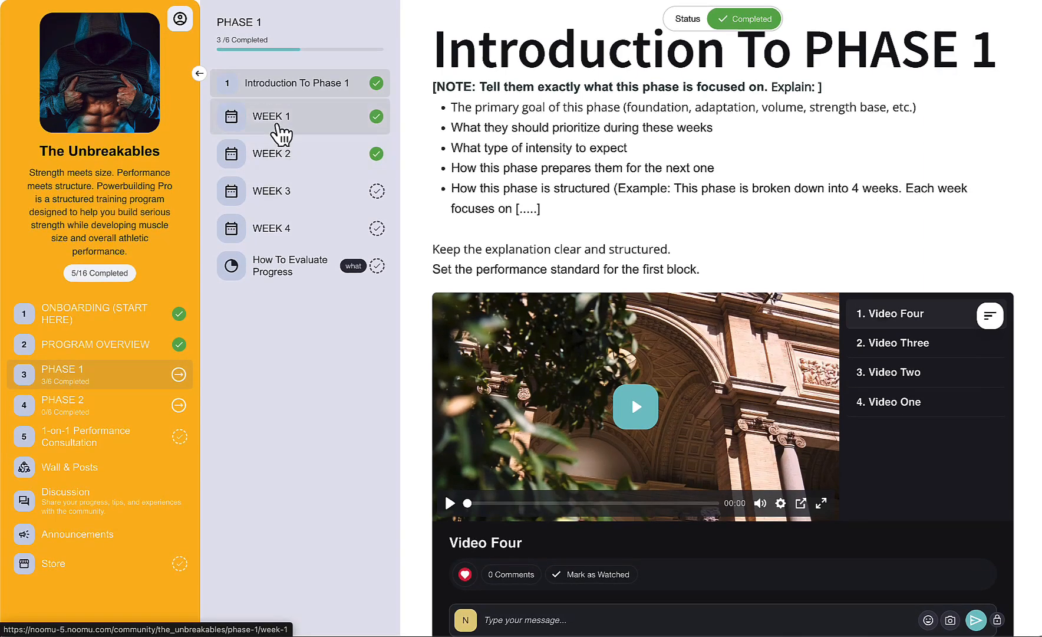
{"action": "left_click", "coordinate": [277, 120]}
{"action": "left_click", "coordinate": [278, 159]}
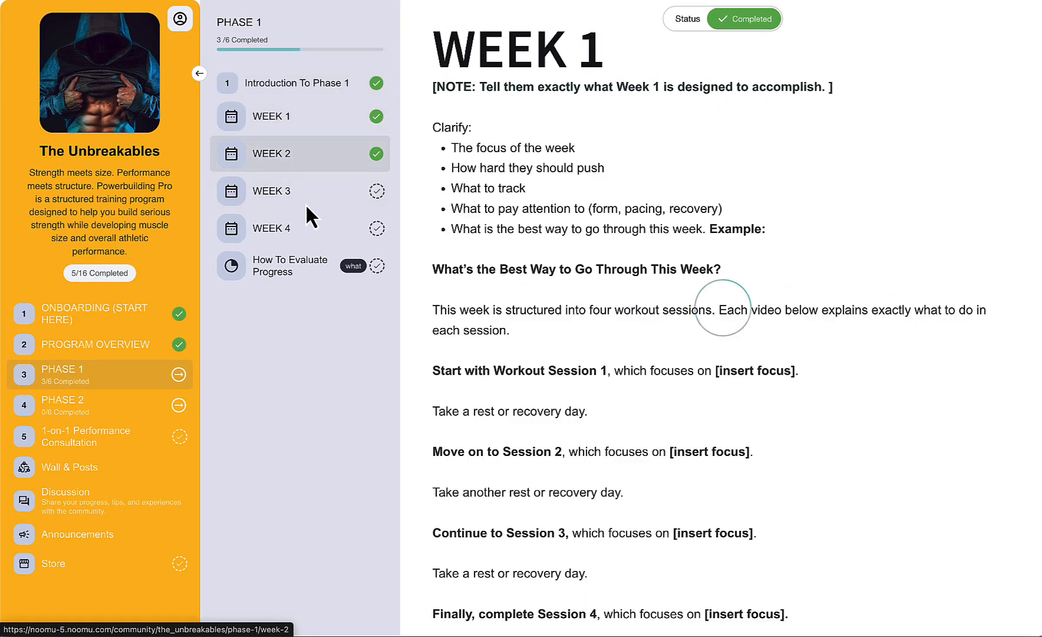
{"action": "left_click", "coordinate": [280, 195]}
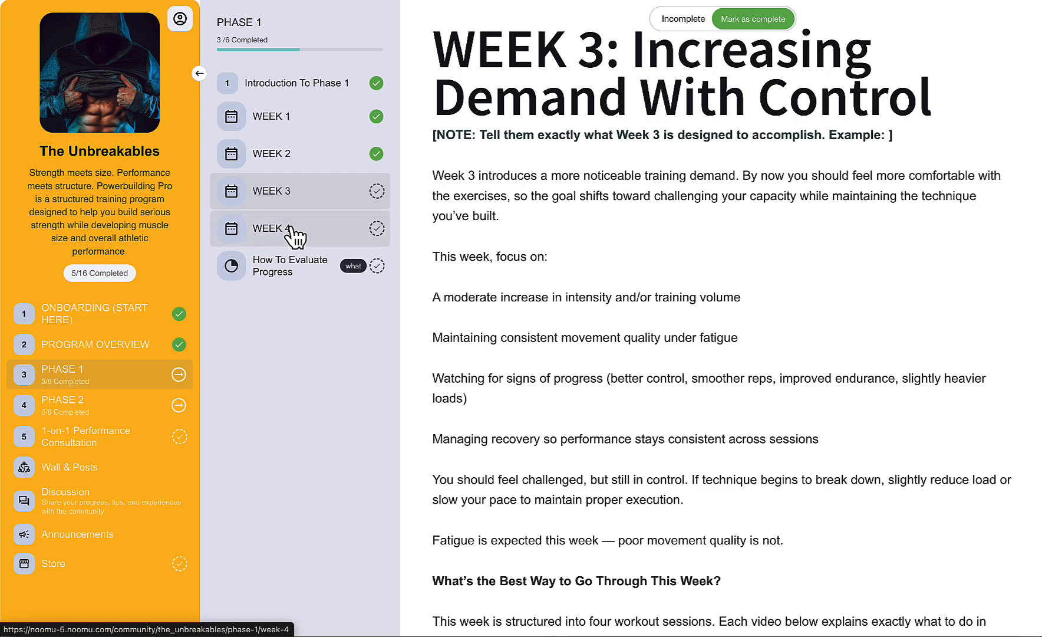
{"action": "left_click", "coordinate": [333, 227]}
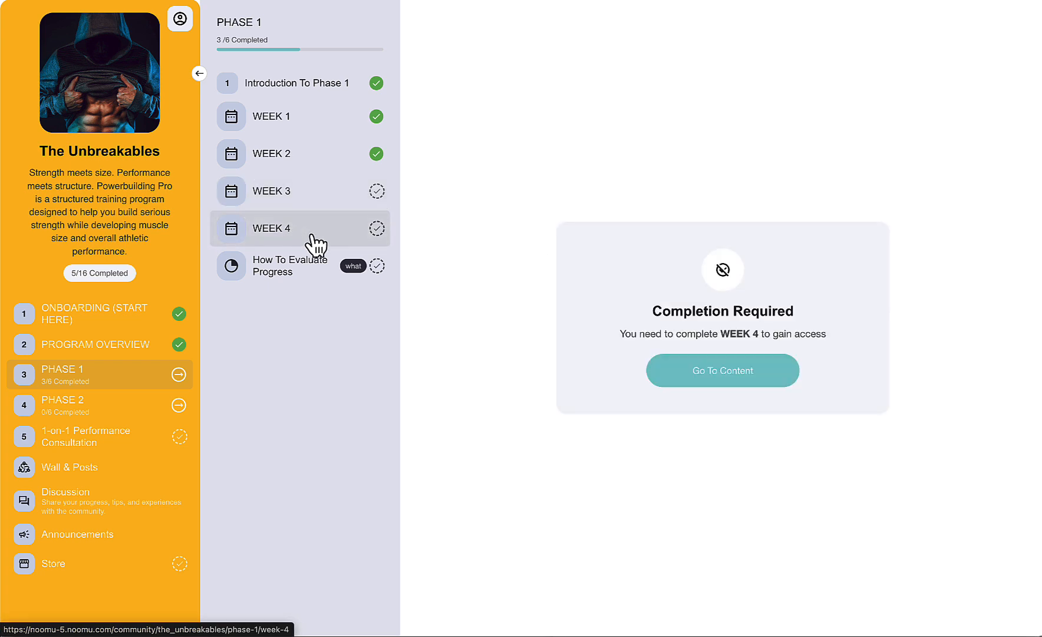
Mark the WEEK 3 page of PHASE 1 as complete and recheck access to WEEK 4
{"action": "left_click", "coordinate": [275, 197]}
{"action": "left_click", "coordinate": [756, 24]}
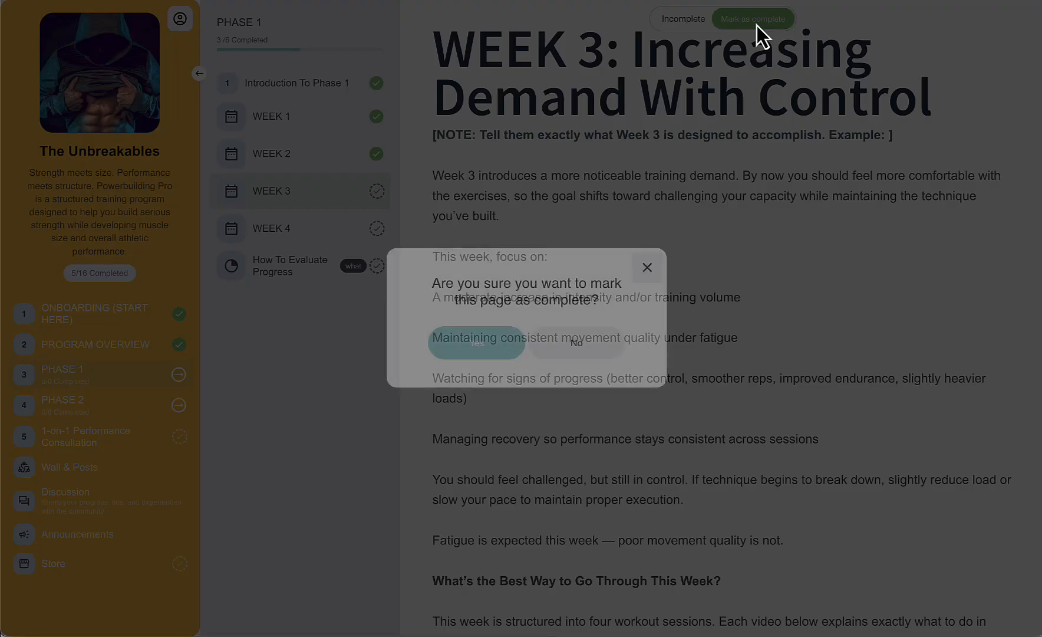
{"action": "left_click", "coordinate": [485, 344]}
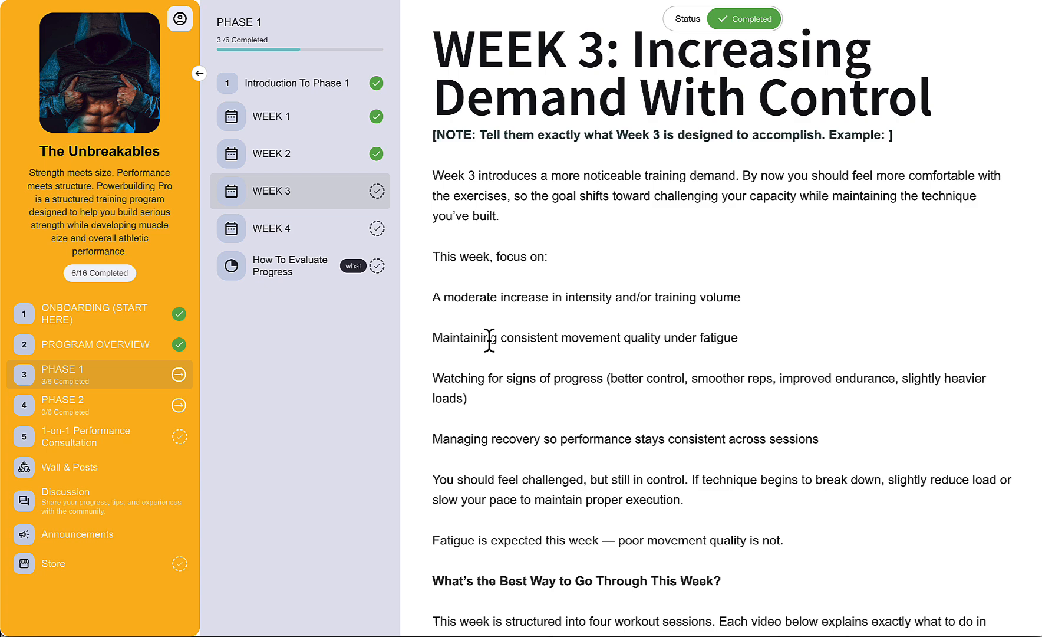
{"action": "left_click", "coordinate": [295, 228]}
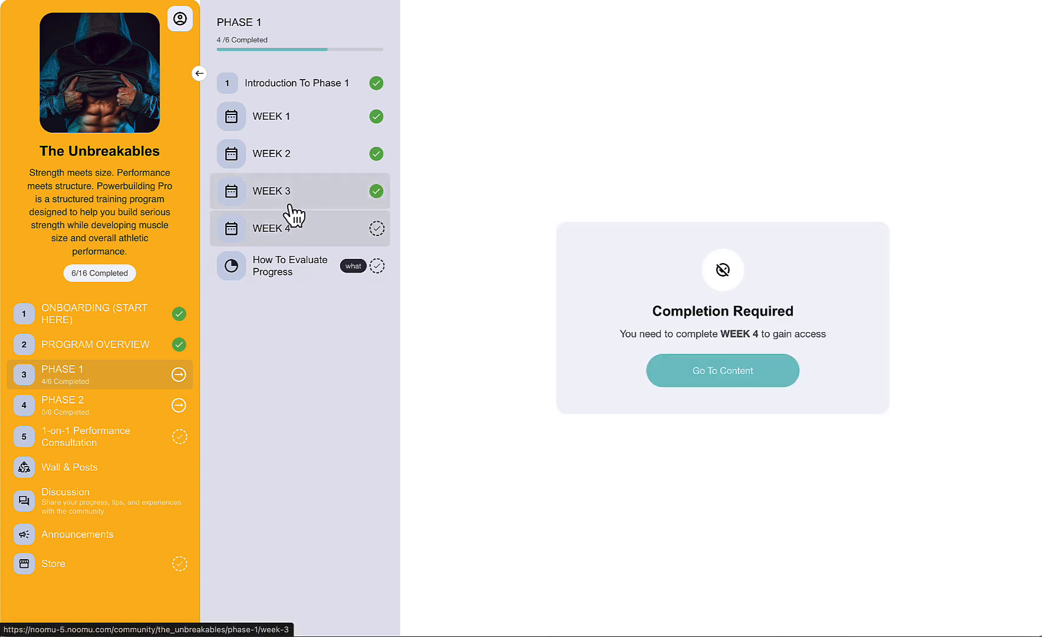
{"action": "left_click", "coordinate": [275, 203]}
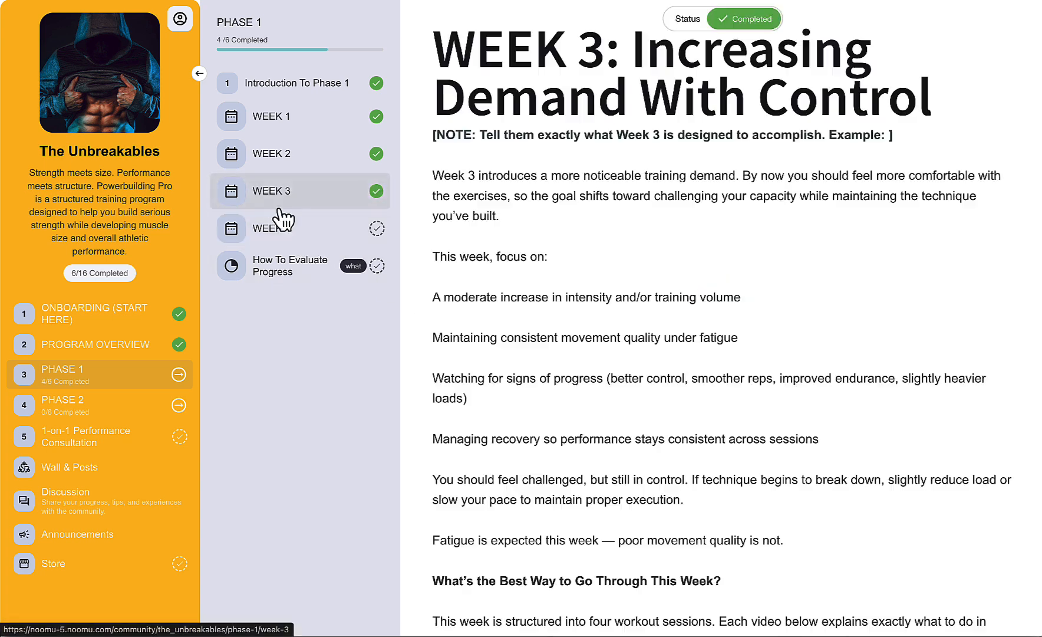
Look through PHASE 2, 1-on-1 Performance Consultation, Wall & Posts, Discussion, Announcements and the Store page
{"action": "left_click", "coordinate": [69, 421]}
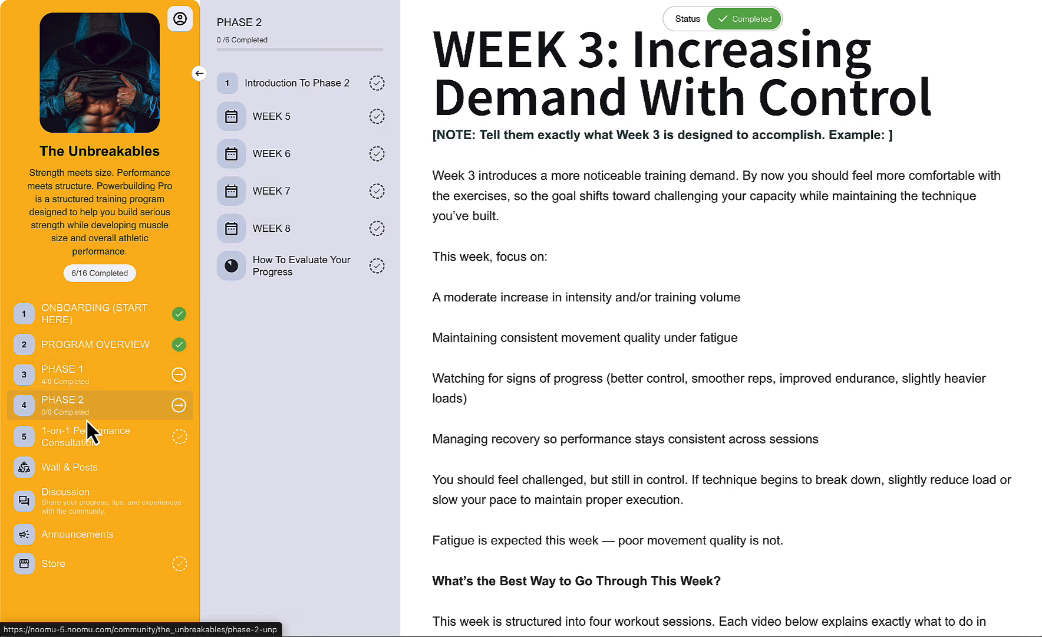
{"action": "left_click", "coordinate": [69, 451]}
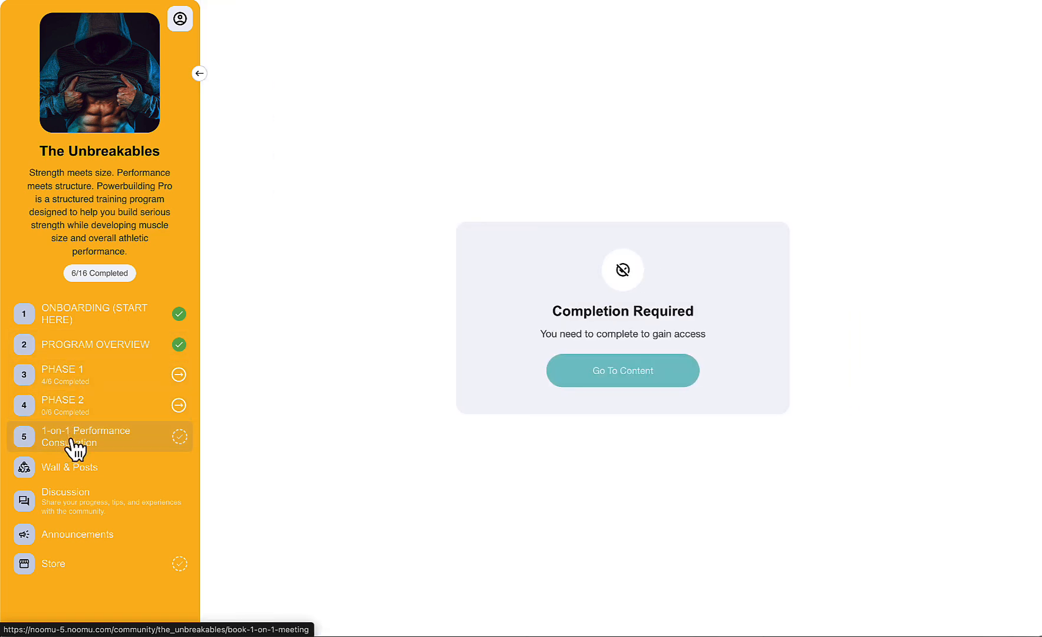
{"action": "left_click", "coordinate": [68, 470]}
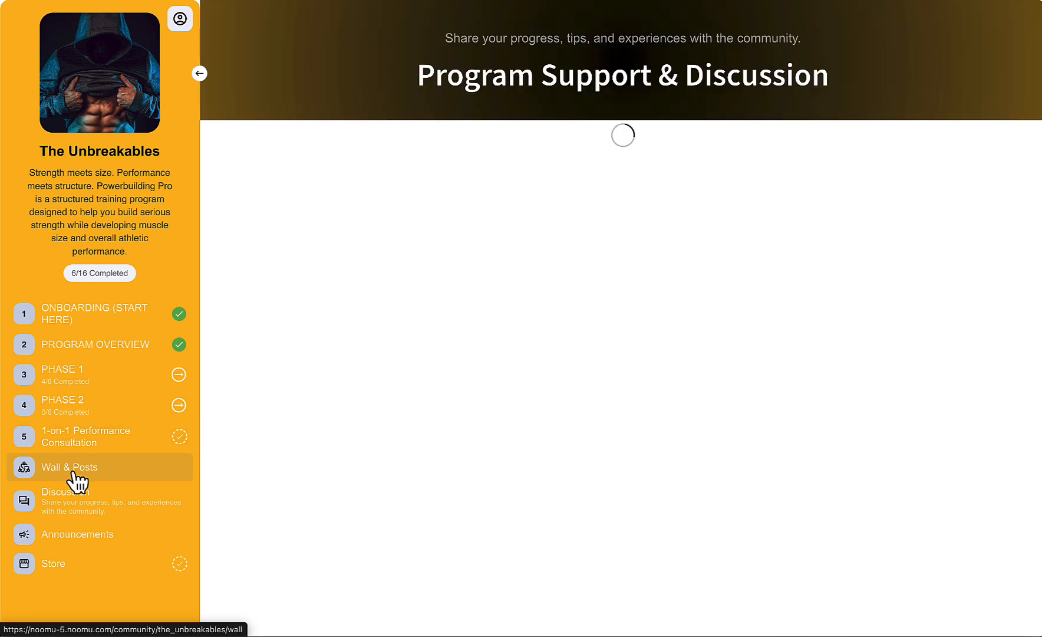
{"action": "left_click", "coordinate": [84, 506]}
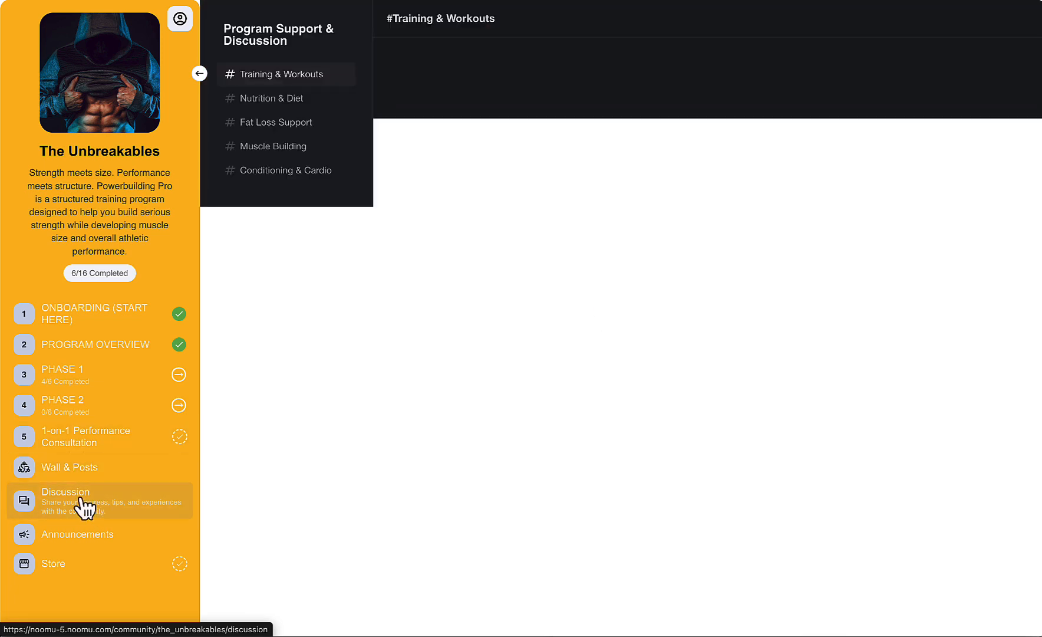
{"action": "left_click", "coordinate": [71, 538]}
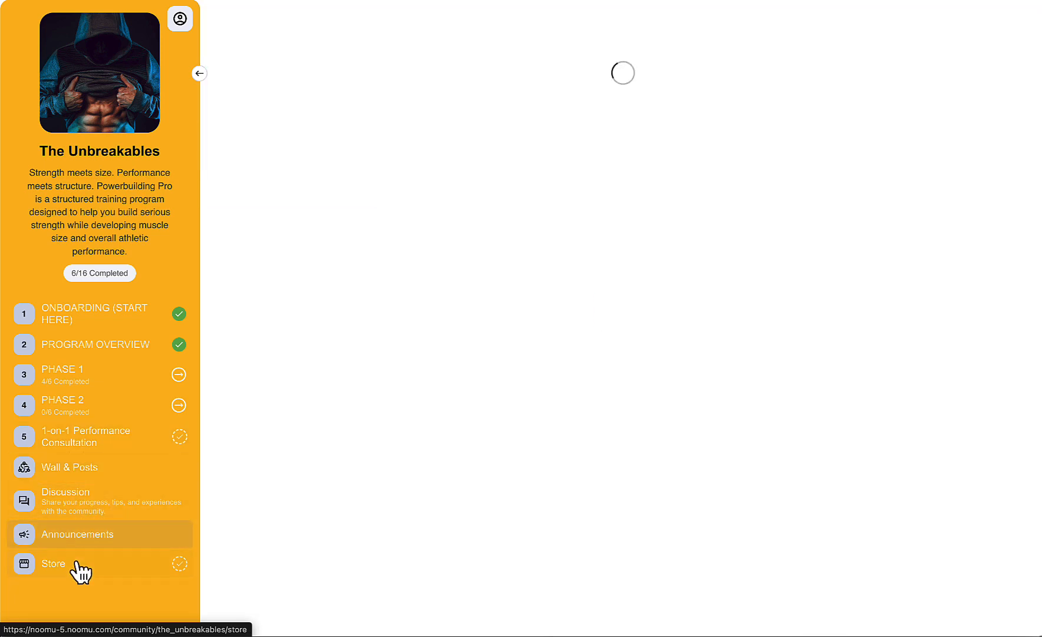
{"action": "left_click", "coordinate": [63, 565]}
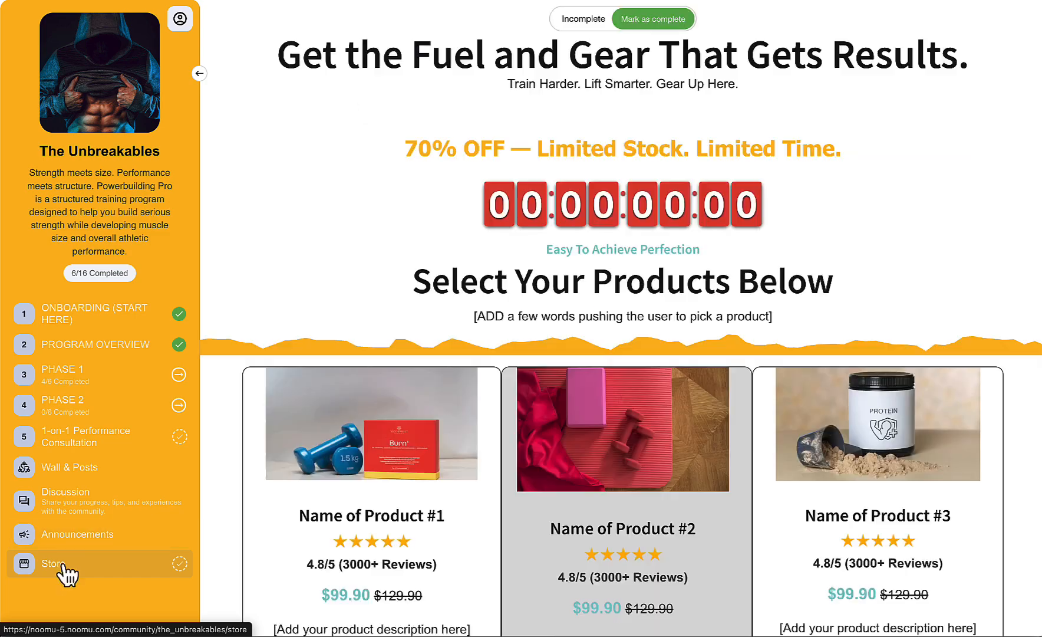
{"action": "scroll", "coordinate": [386, 507], "scroll_direction": "down", "scroll_amount": 3}
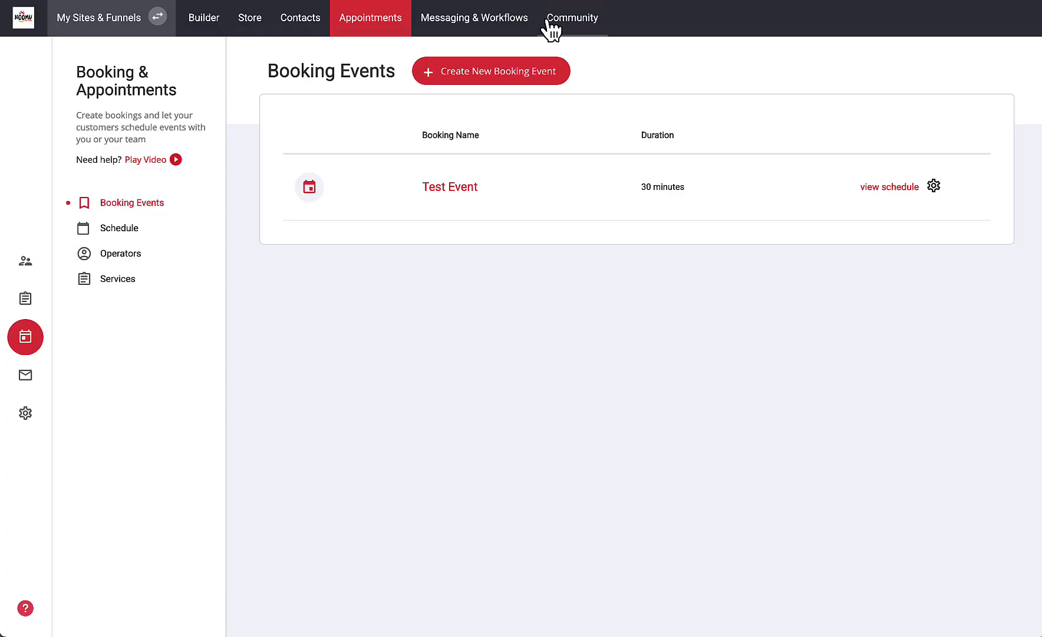
Create a first community circle from the orange Powerbuilding Pro template and name it The Unbreakables
{"action": "left_click", "coordinate": [551, 19]}
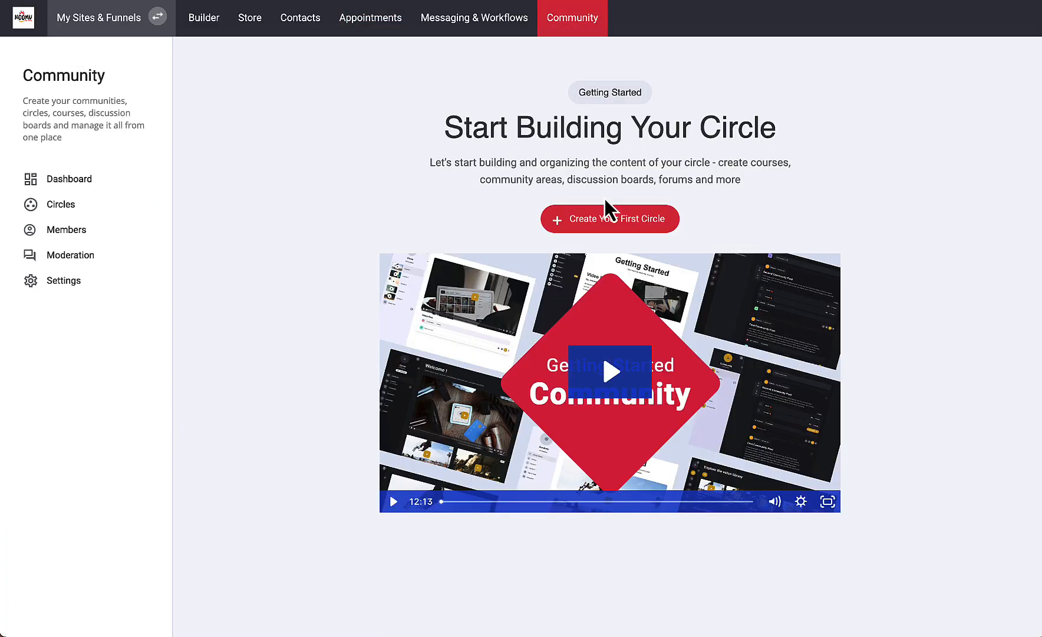
{"action": "left_click", "coordinate": [609, 210]}
{"action": "scroll", "coordinate": [808, 293], "scroll_direction": "down", "scroll_amount": 6}
{"action": "left_click", "coordinate": [589, 375]}
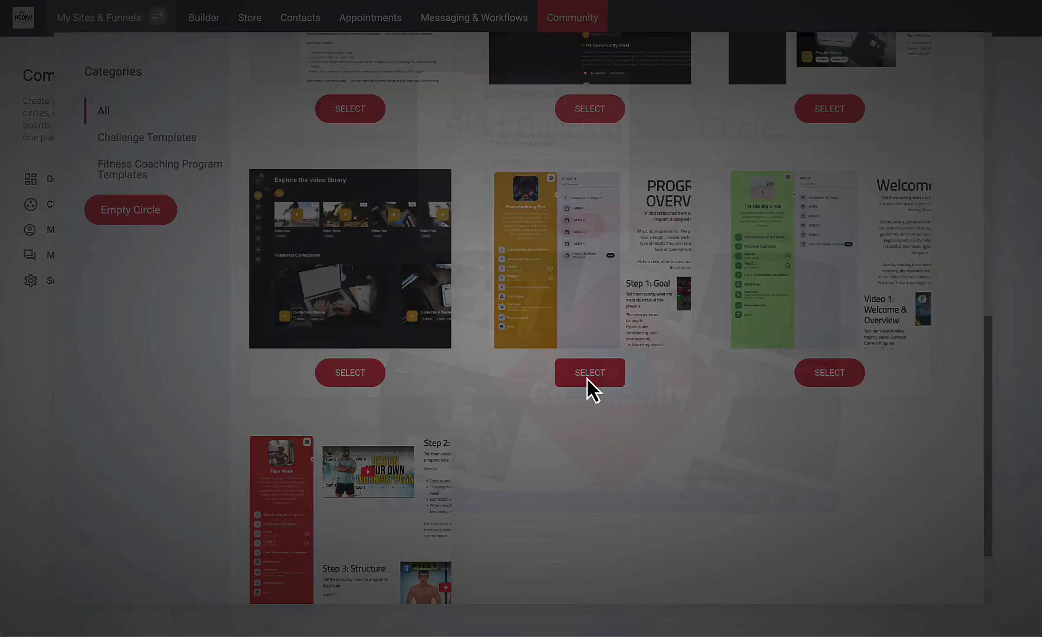
{"action": "type", "text": "The Unbreakables"}
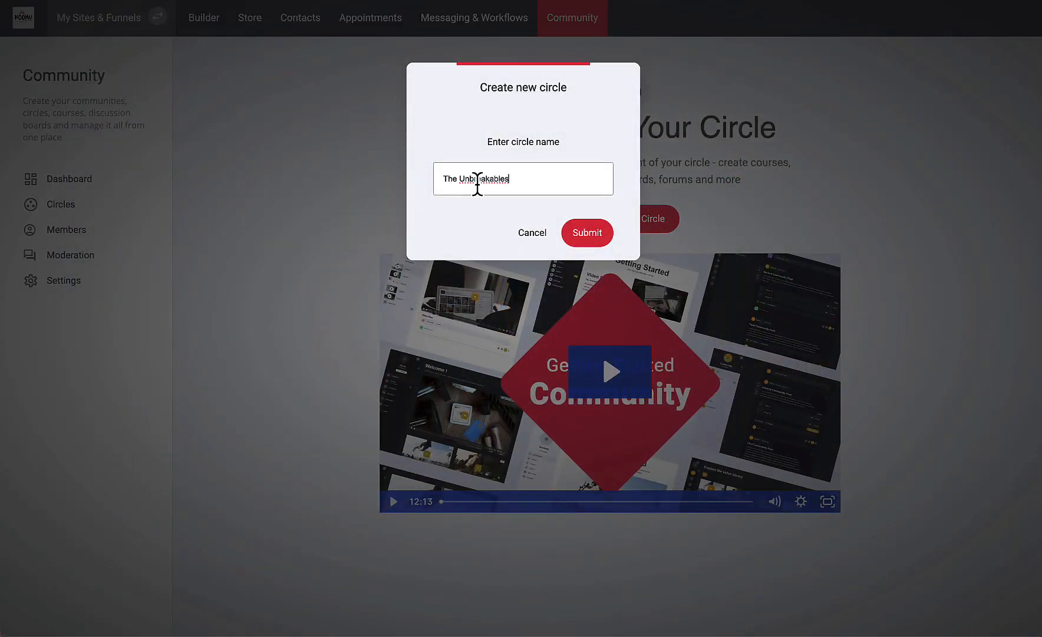
{"action": "left_click", "coordinate": [588, 235]}
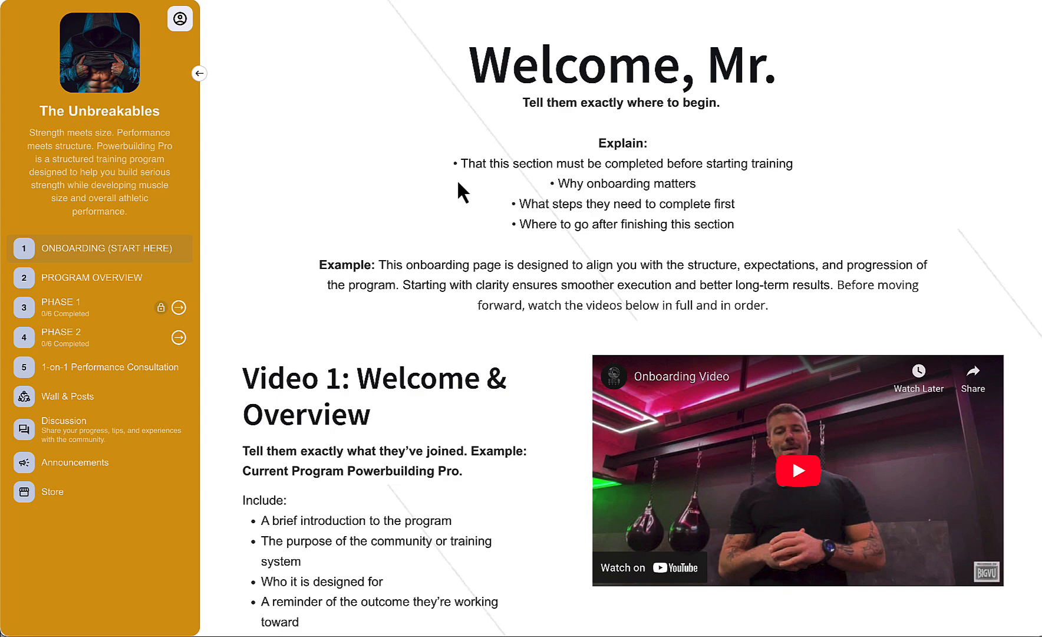
Review the new circle's onboarding page, from the welcome text to the video sections
{"action": "scroll", "coordinate": [463, 200], "scroll_direction": "down", "scroll_amount": 5}
{"action": "scroll", "coordinate": [464, 200], "scroll_direction": "up", "scroll_amount": 4}
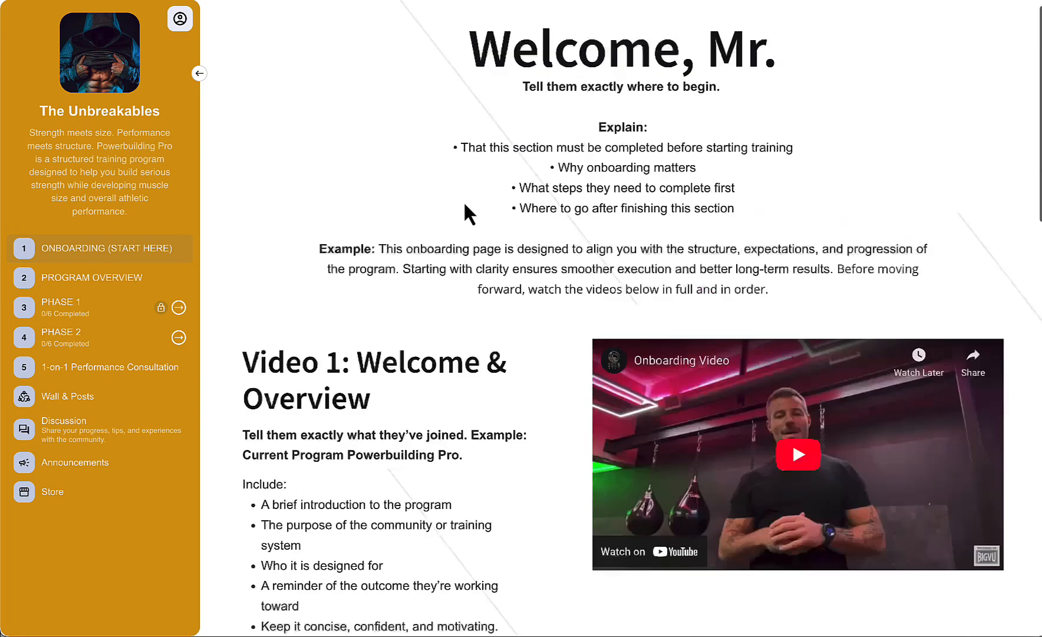
{"action": "scroll", "coordinate": [463, 200], "scroll_direction": "up", "scroll_amount": 1}
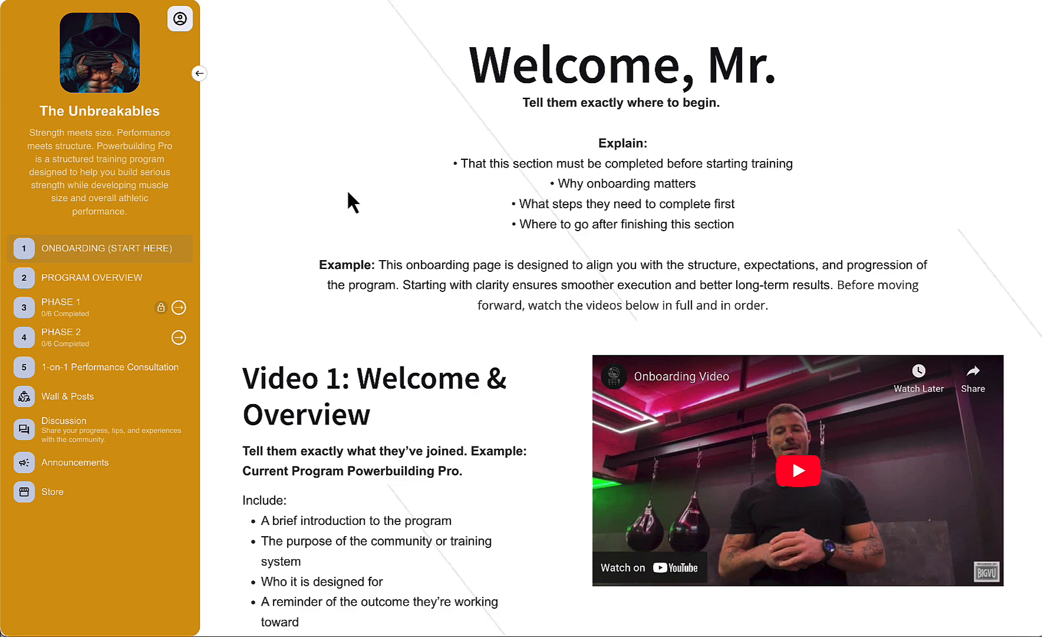
{"action": "scroll", "coordinate": [413, 201], "scroll_direction": "down", "scroll_amount": 15}
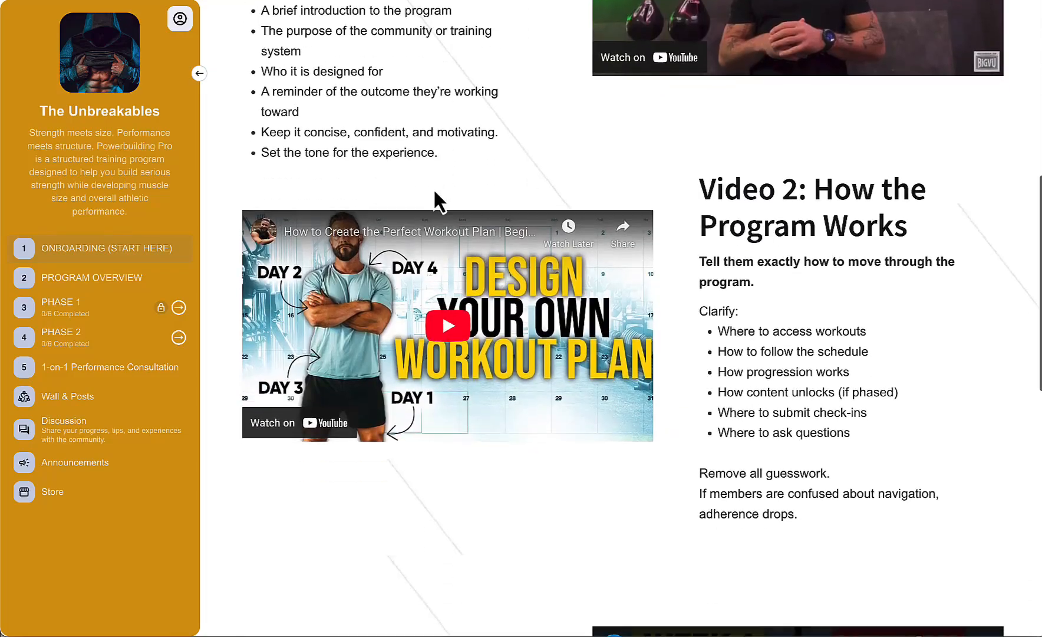
{"action": "scroll", "coordinate": [462, 206], "scroll_direction": "up", "scroll_amount": 16}
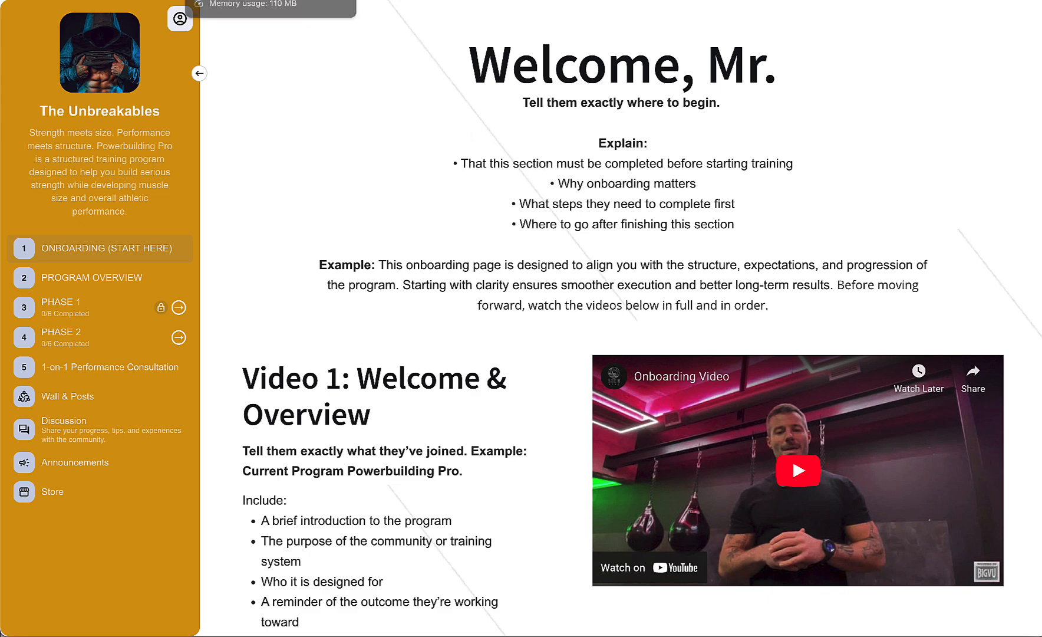
Examine the WEEK 2 and ONBOARDING (START HERE) pages of The Unbreakables in the circle editor
{"action": "left_click", "coordinate": [384, 1]}
{"action": "mouse_move", "coordinate": [572, 250]}
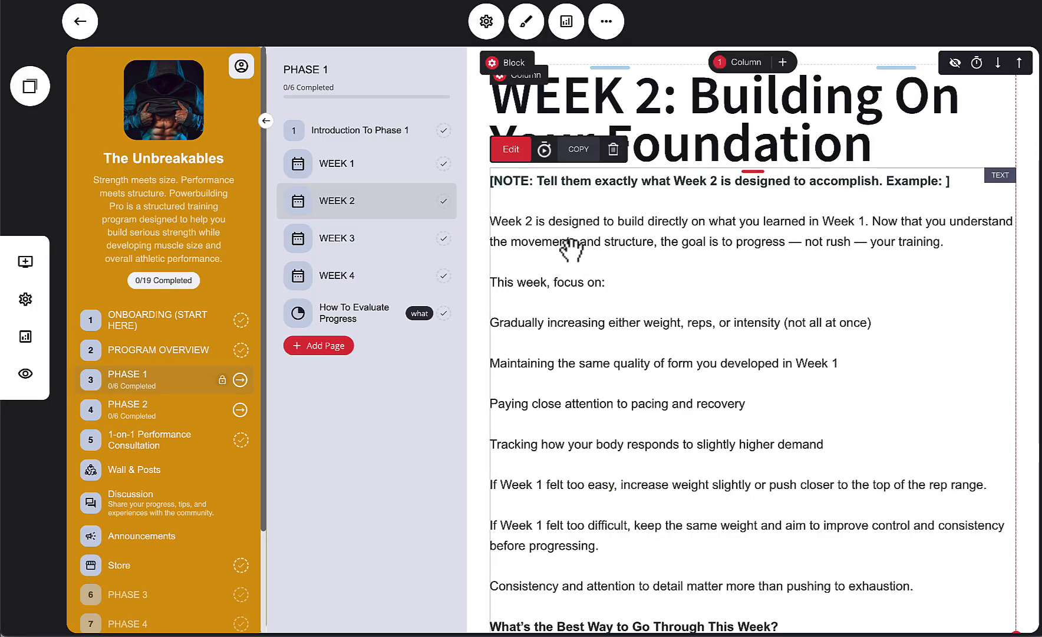
{"action": "scroll", "coordinate": [666, 377], "scroll_direction": "down", "scroll_amount": 7}
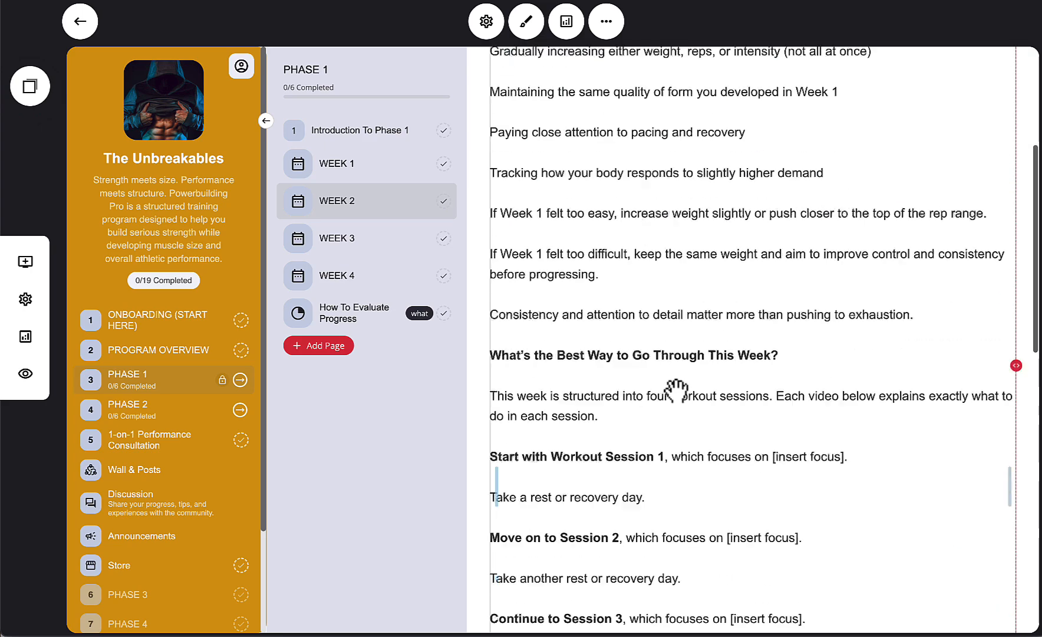
{"action": "scroll", "coordinate": [678, 389], "scroll_direction": "down", "scroll_amount": 10}
{"action": "left_click", "coordinate": [135, 328]}
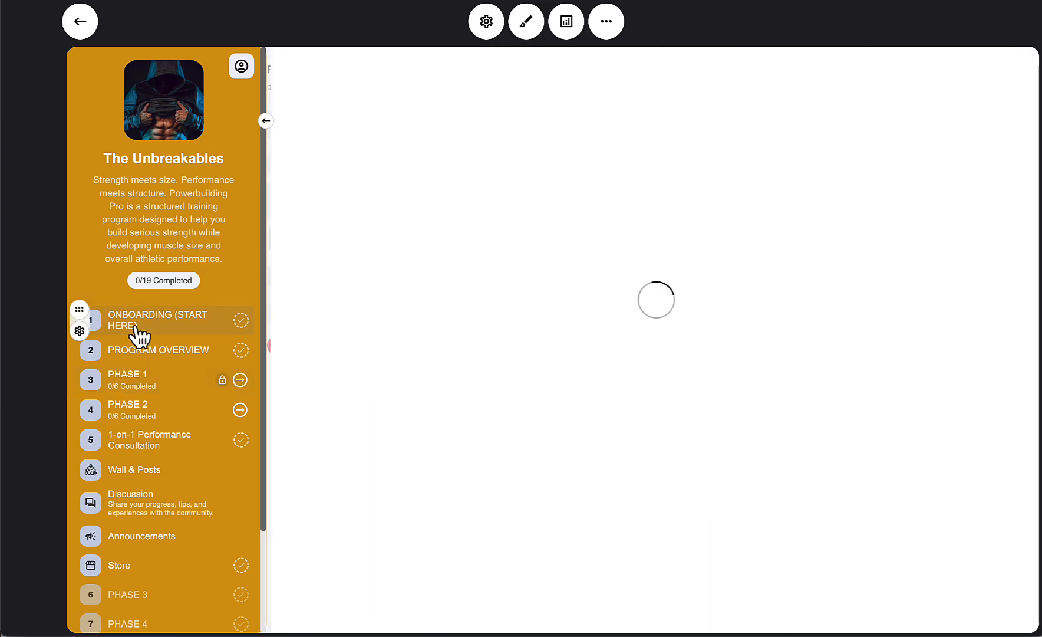
{"action": "scroll", "coordinate": [533, 298], "scroll_direction": "down", "scroll_amount": 13}
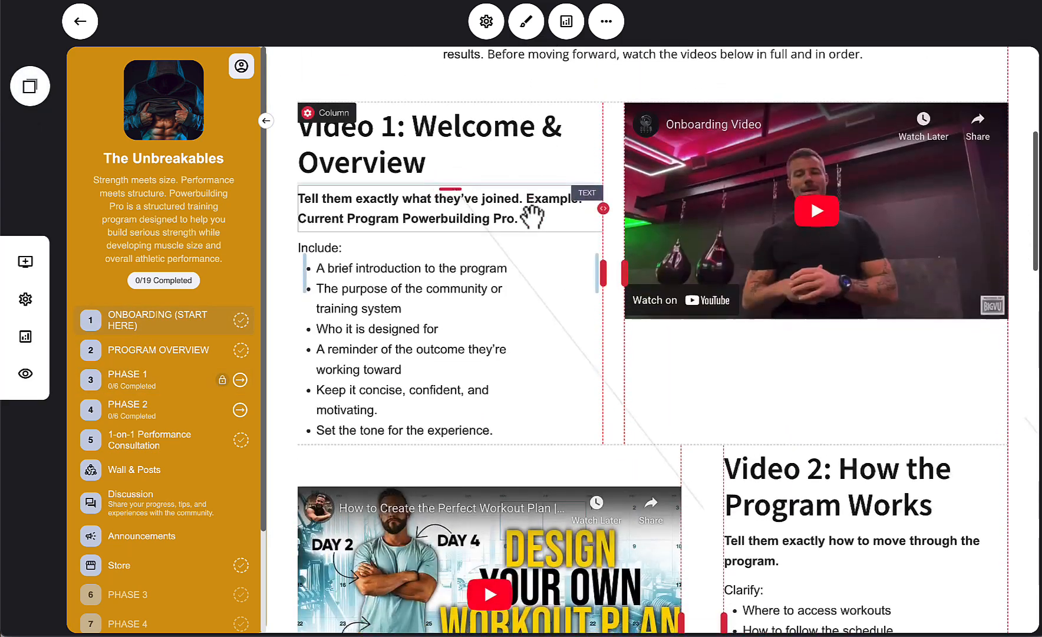
{"action": "scroll", "coordinate": [531, 212], "scroll_direction": "down", "scroll_amount": 5}
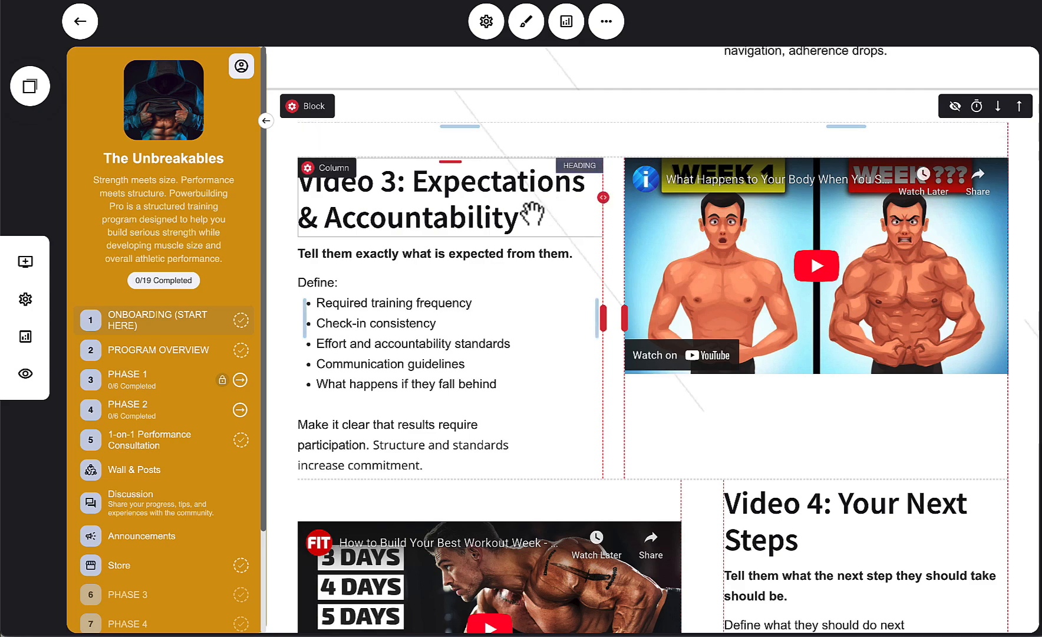
{"action": "scroll", "coordinate": [528, 217], "scroll_direction": "up", "scroll_amount": 10}
{"action": "scroll", "coordinate": [528, 217], "scroll_direction": "up", "scroll_amount": 8}
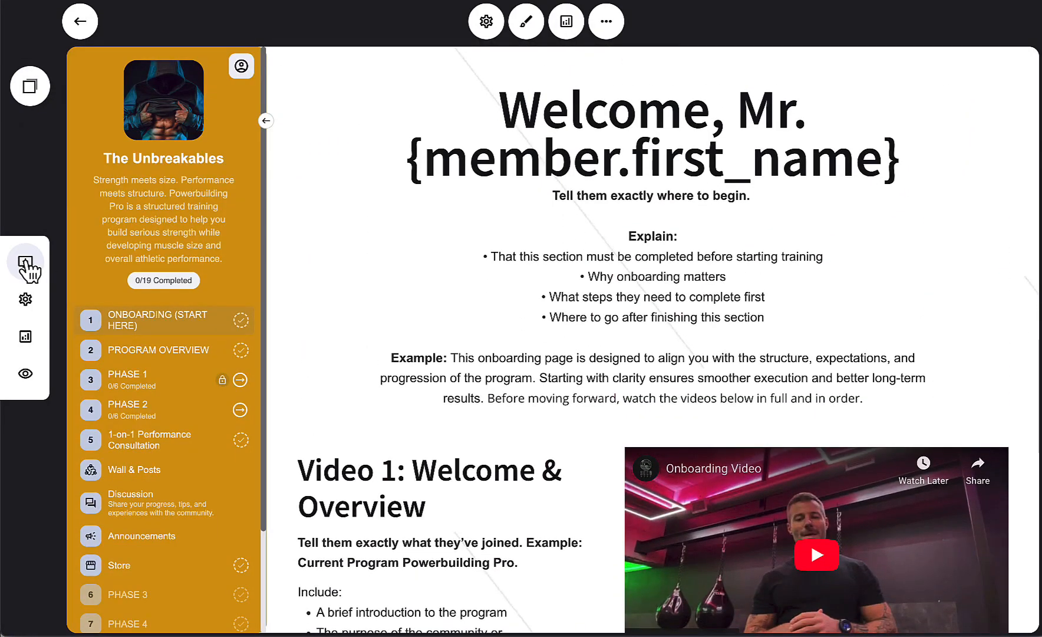
Try adding a Heading widget above the welcome title on the onboarding page and discard the change
{"action": "left_click", "coordinate": [25, 263]}
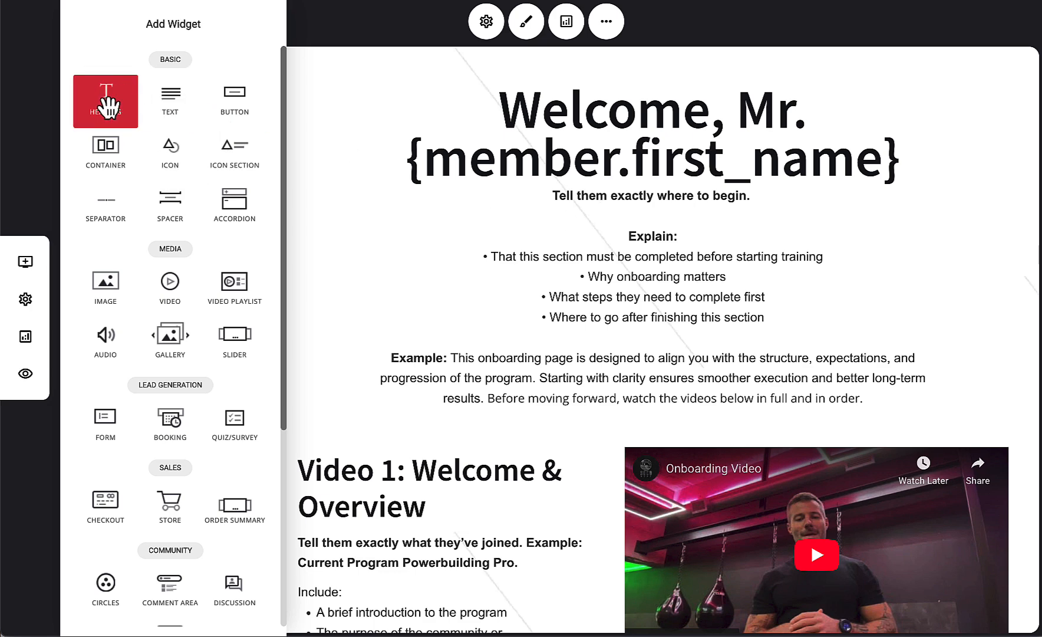
{"action": "left_click_drag", "start_coordinate": [105, 103], "coordinate": [630, 89]}
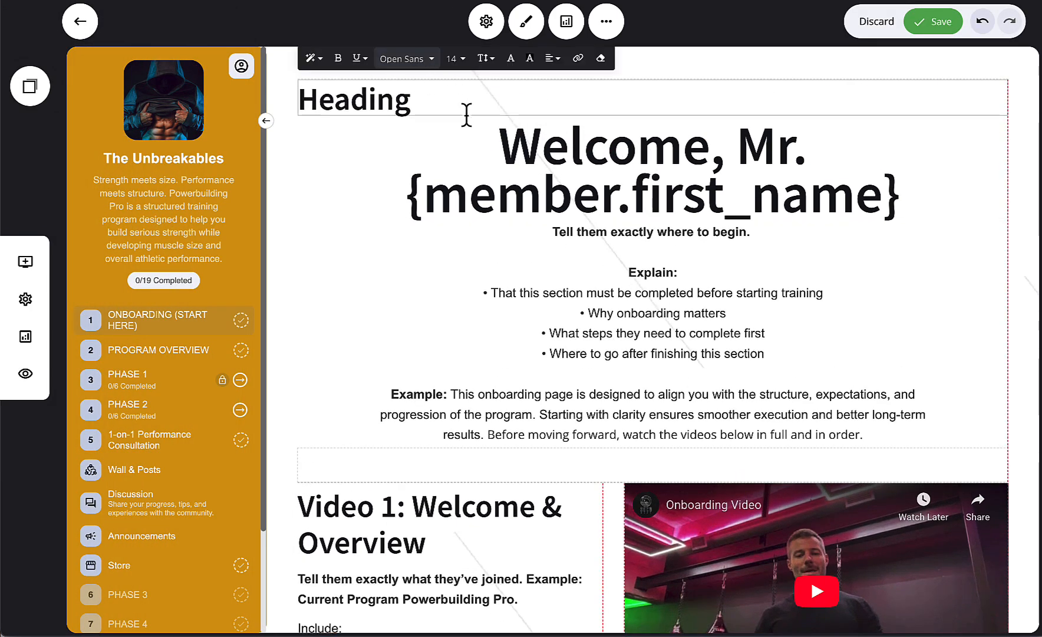
{"action": "left_click", "coordinate": [879, 23]}
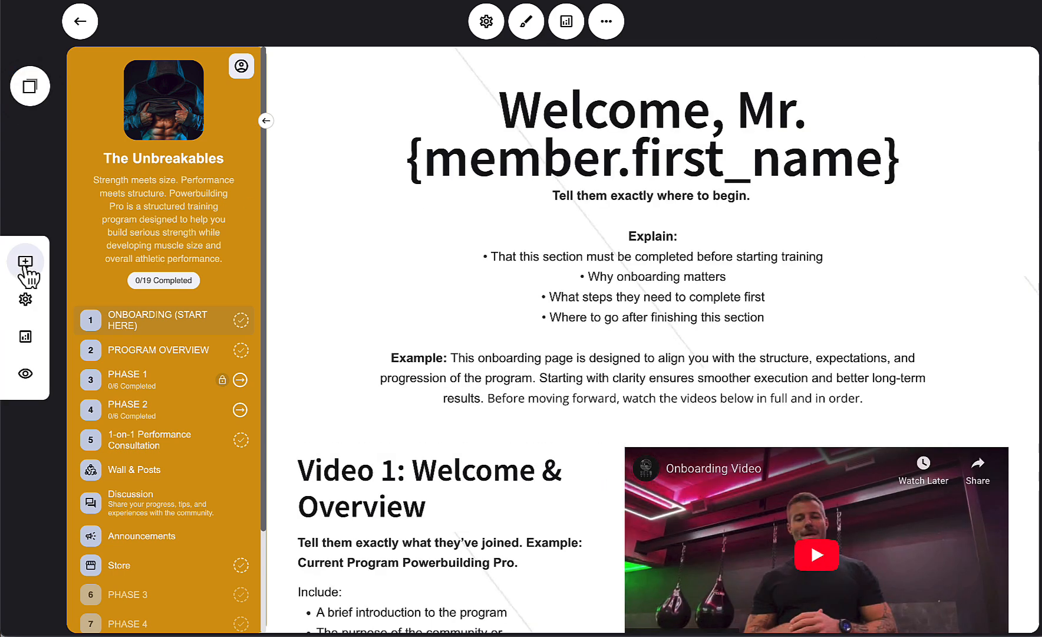
{"action": "left_click", "coordinate": [25, 264]}
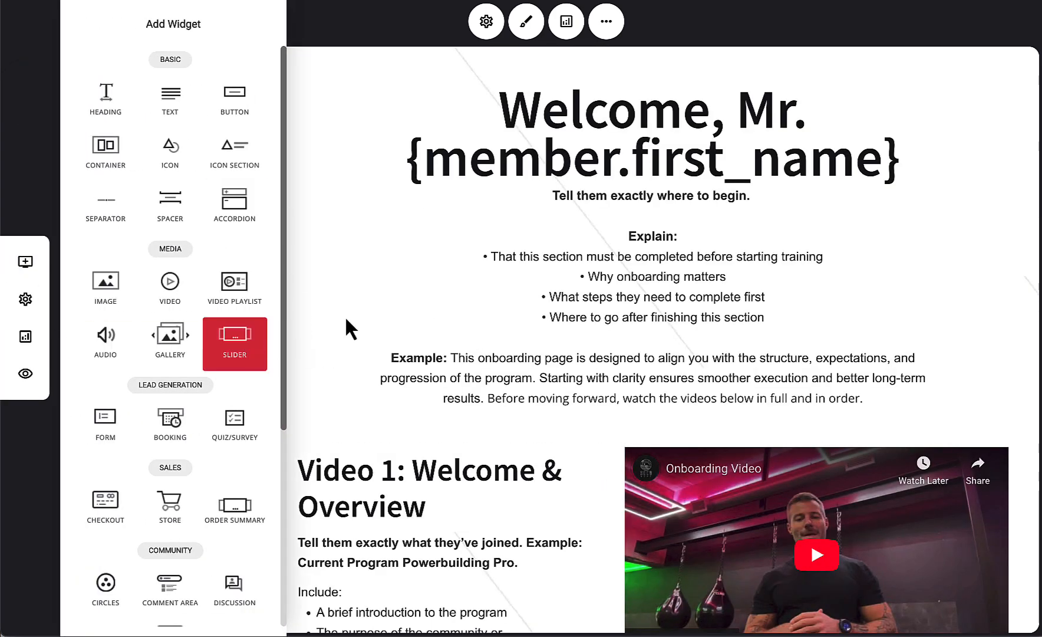
{"action": "left_click", "coordinate": [437, 306]}
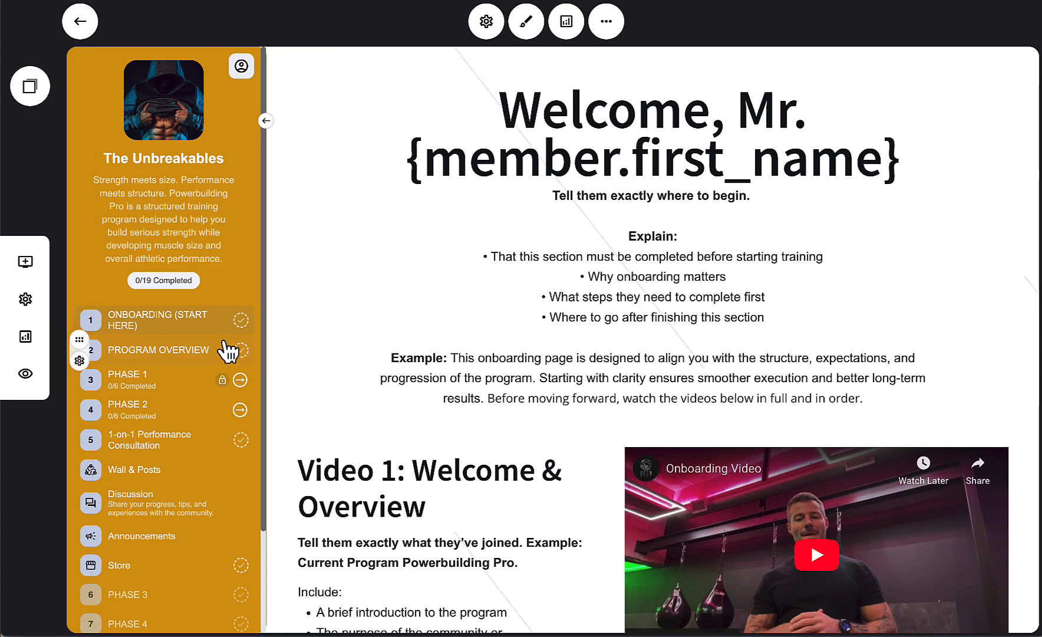
Review the onboarding page in the editor, from the welcome text to the Video 1 and Video 2 sections
{"action": "scroll", "coordinate": [447, 319], "scroll_direction": "down", "scroll_amount": 1}
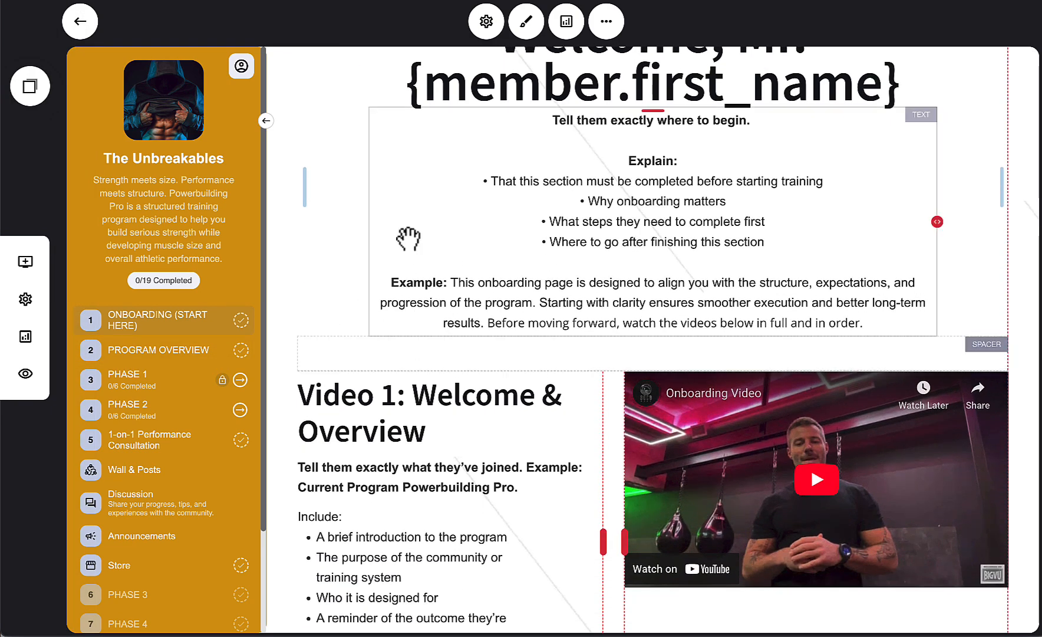
{"action": "scroll", "coordinate": [512, 502], "scroll_direction": "down", "scroll_amount": 5}
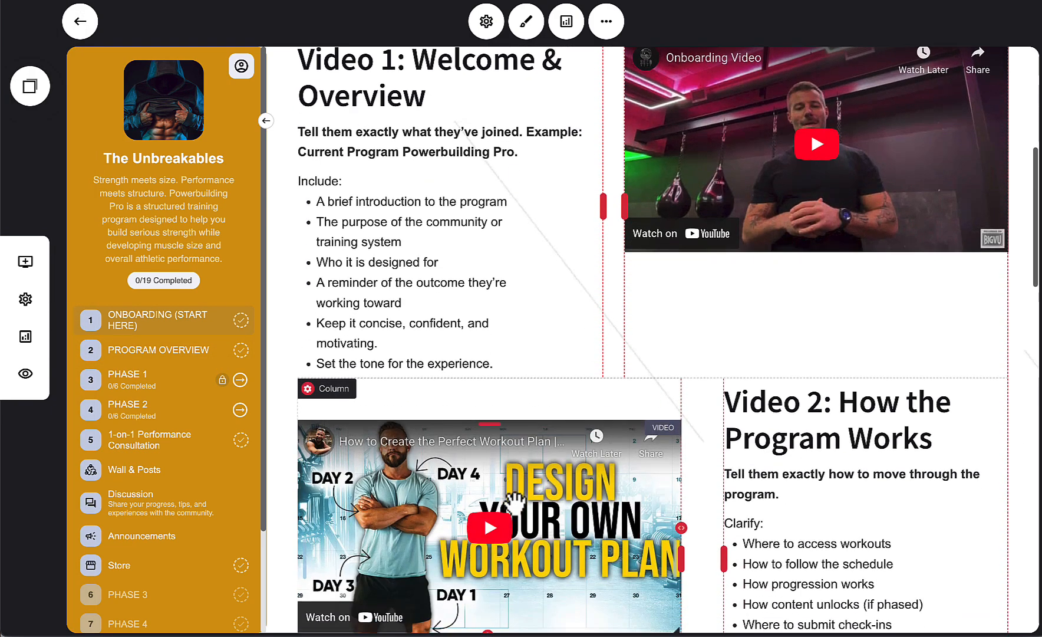
{"action": "scroll", "coordinate": [514, 500], "scroll_direction": "up", "scroll_amount": 7}
{"action": "scroll", "coordinate": [435, 410], "scroll_direction": "down", "scroll_amount": 8}
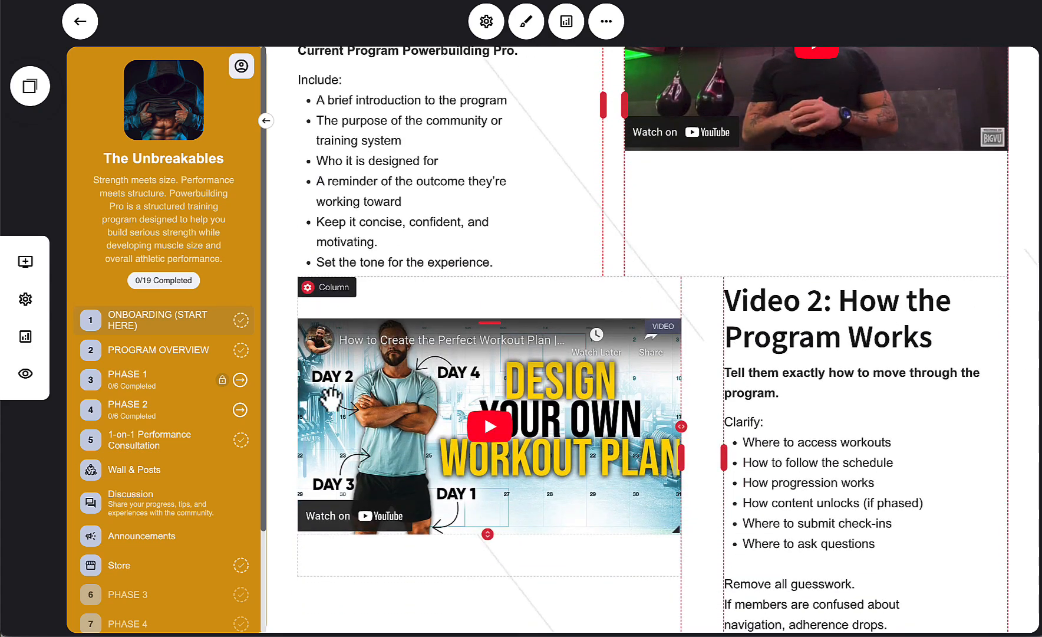
Duplicate the ONBOARDING (START HERE) page in the circle's navigation
{"action": "scroll", "coordinate": [237, 396], "scroll_direction": "down", "scroll_amount": 2}
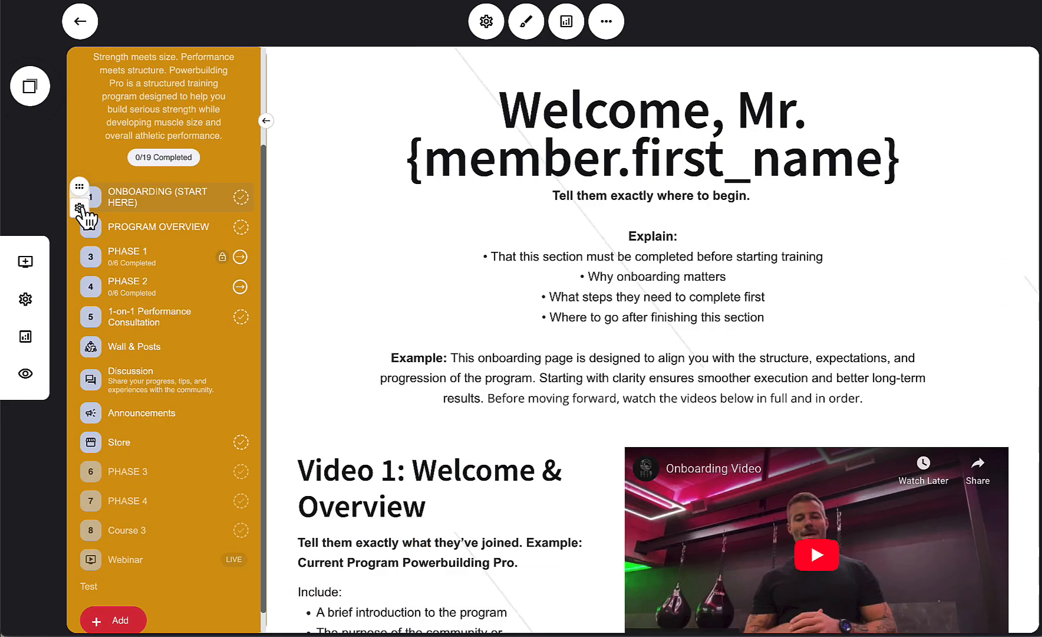
{"action": "left_click", "coordinate": [80, 208]}
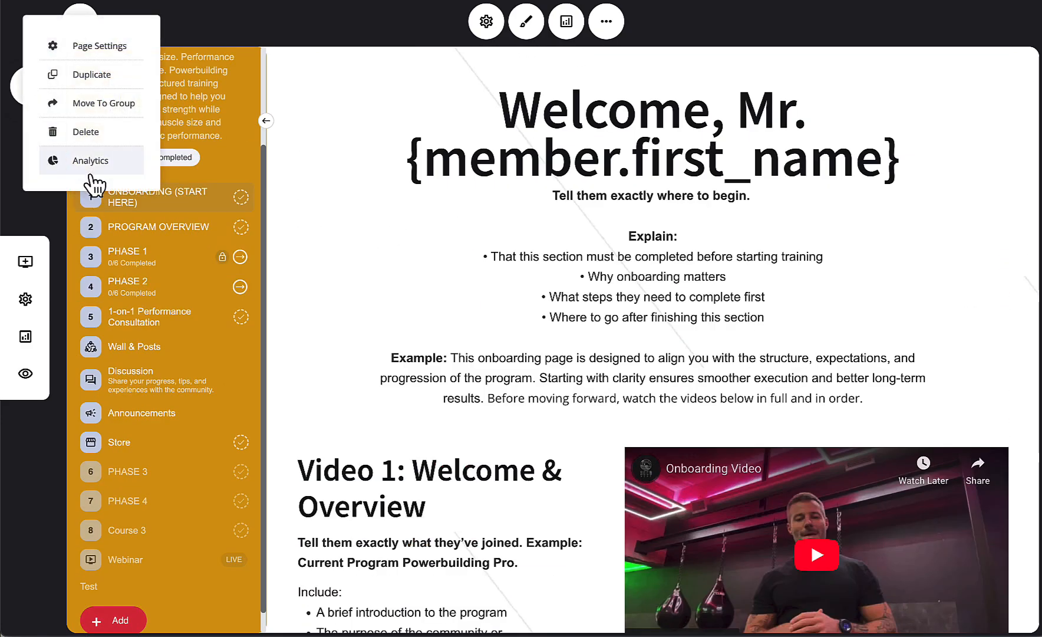
{"action": "left_click", "coordinate": [81, 76]}
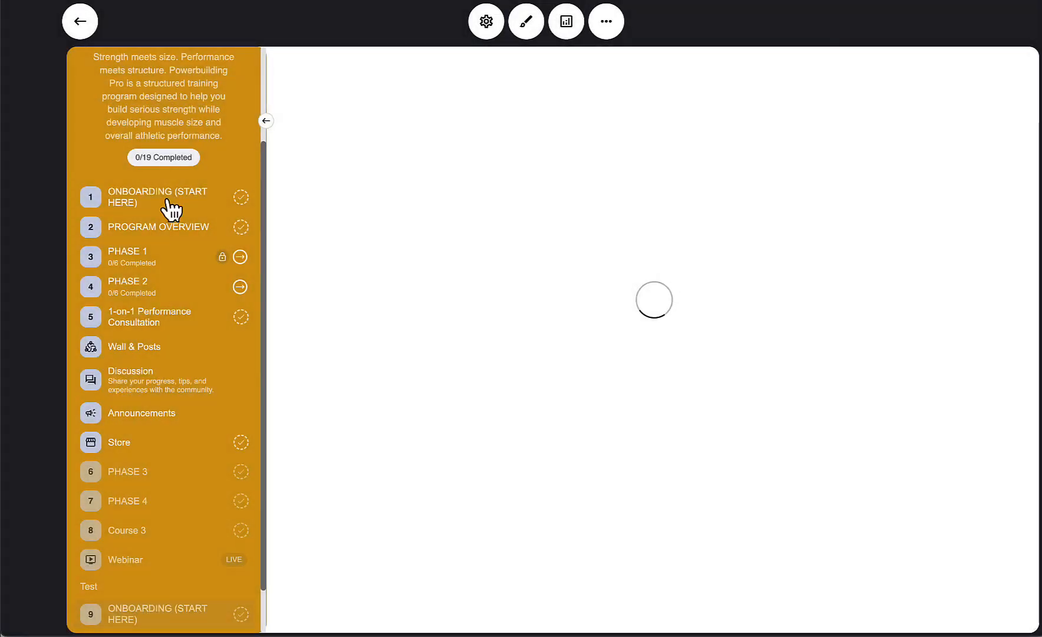
{"action": "scroll", "coordinate": [231, 466], "scroll_direction": "down", "scroll_amount": 1}
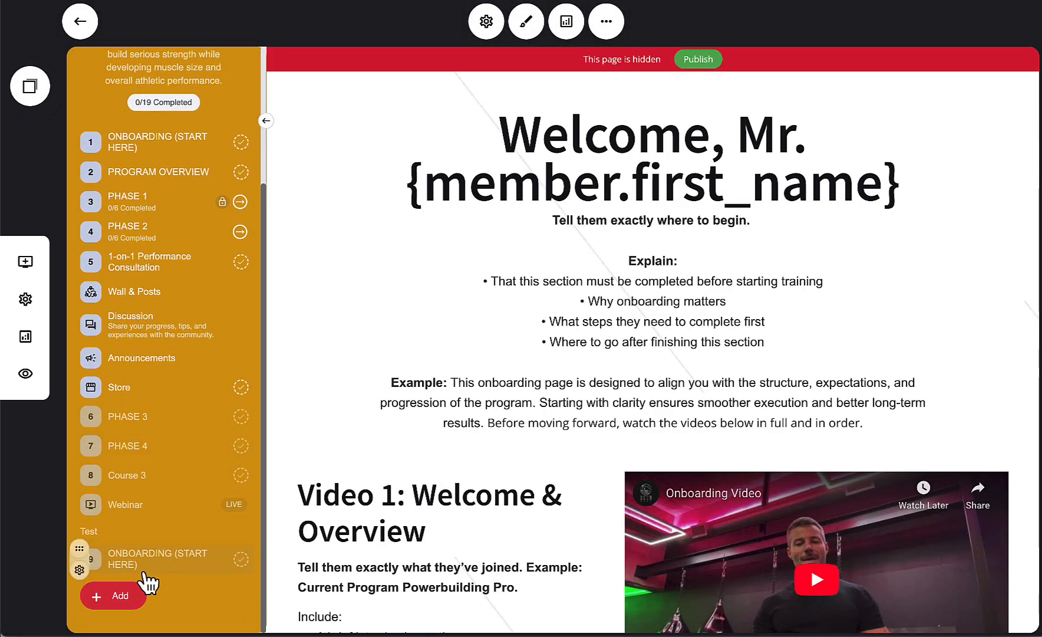
Turn off Hidden Page in the page settings of the duplicated ONBOARDING (START HERE) page
{"action": "left_click", "coordinate": [79, 569]}
{"action": "left_click", "coordinate": [93, 407]}
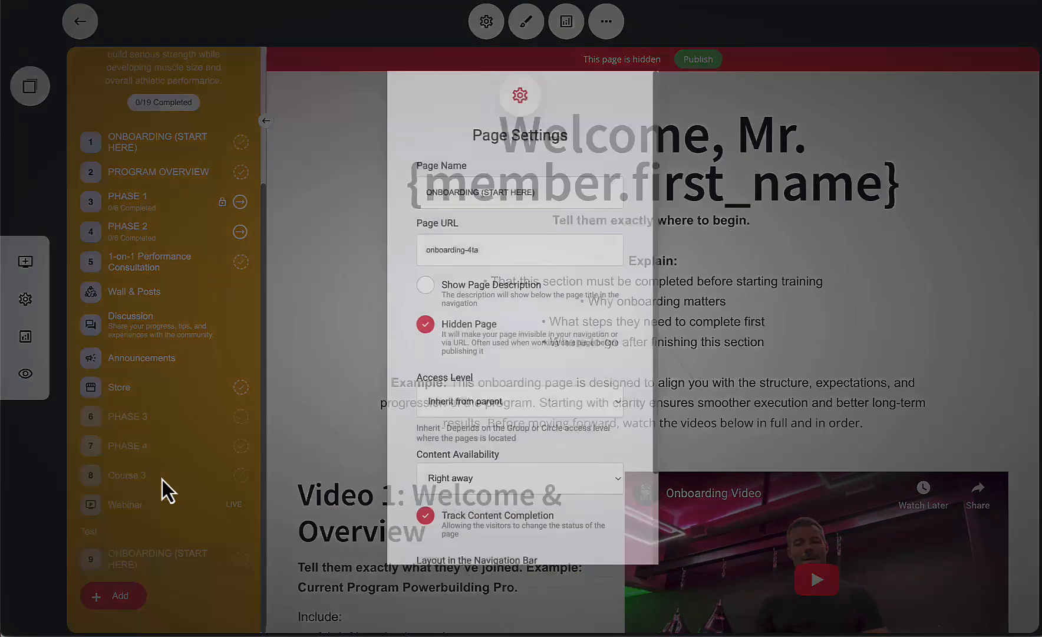
{"action": "left_click_drag", "start_coordinate": [551, 184], "coordinate": [344, 186]}
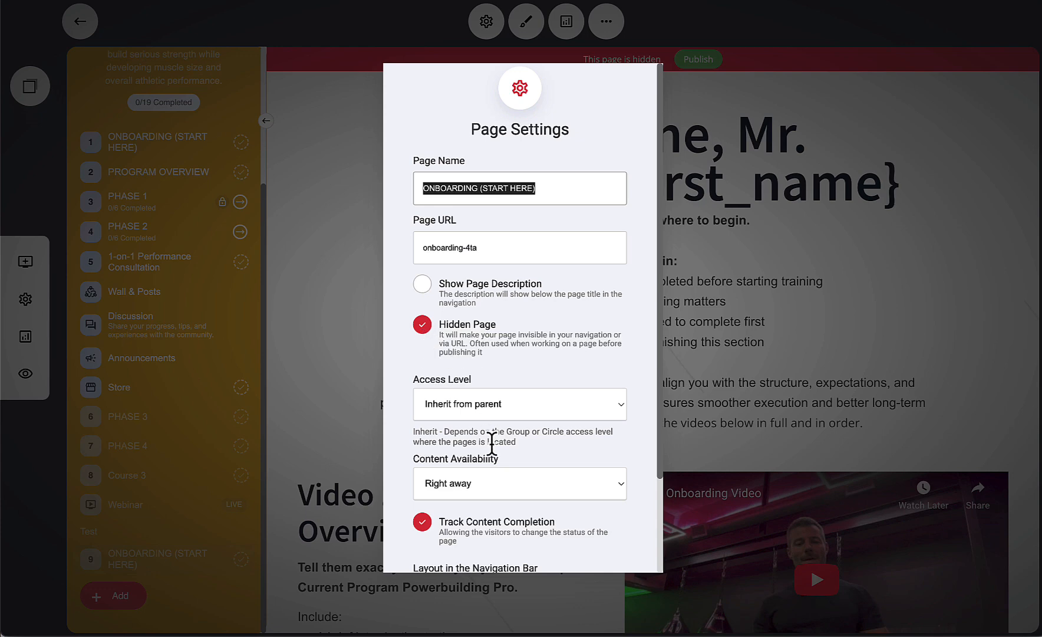
{"action": "scroll", "coordinate": [507, 437], "scroll_direction": "down", "scroll_amount": 2}
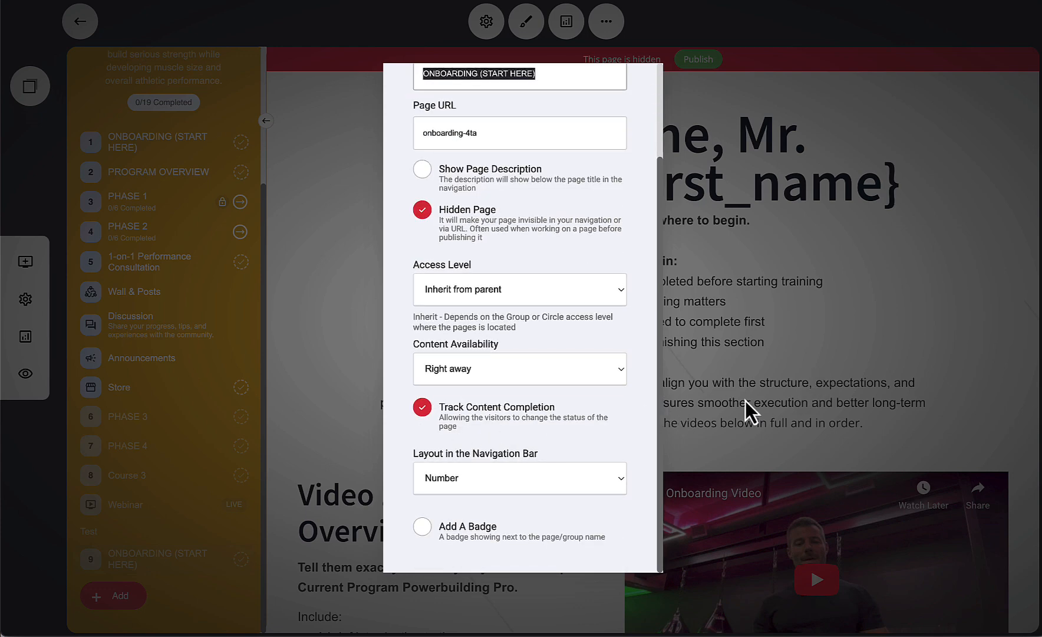
{"action": "left_click", "coordinate": [423, 222]}
{"action": "left_click", "coordinate": [745, 261]}
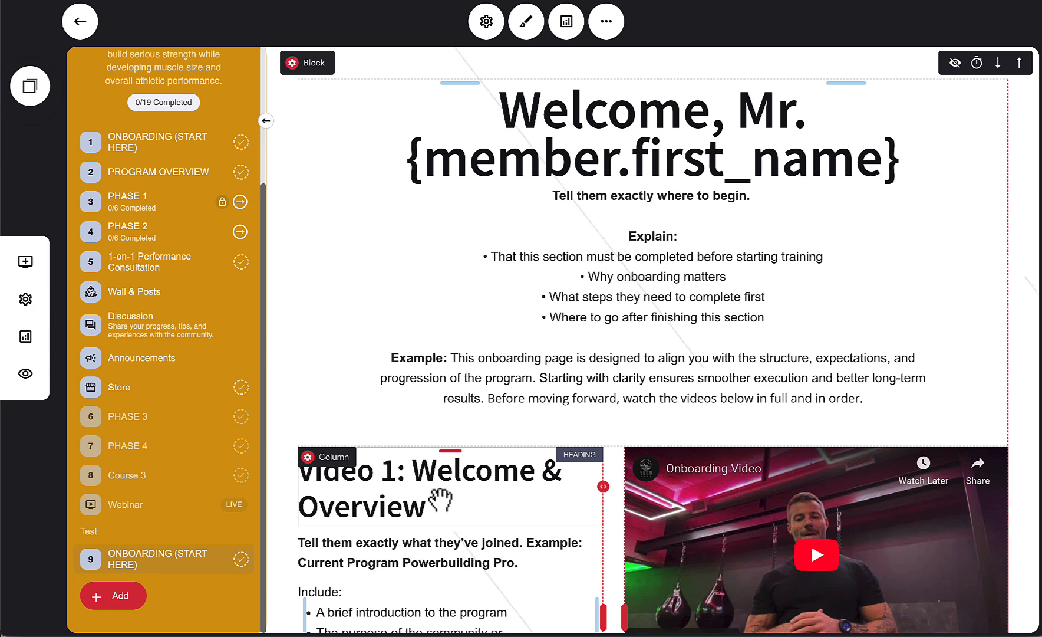
Delete the duplicate ONBOARDING (START HERE) page at the end of the circle's navigation and confirm the deletion
{"action": "mouse_move", "coordinate": [159, 571]}
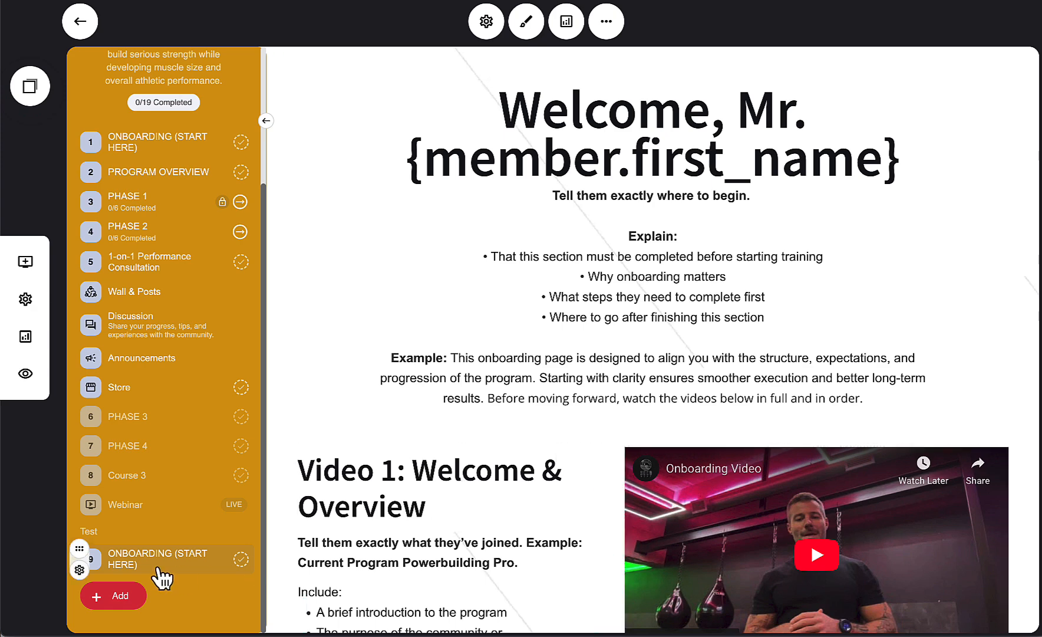
{"action": "left_click", "coordinate": [79, 570]}
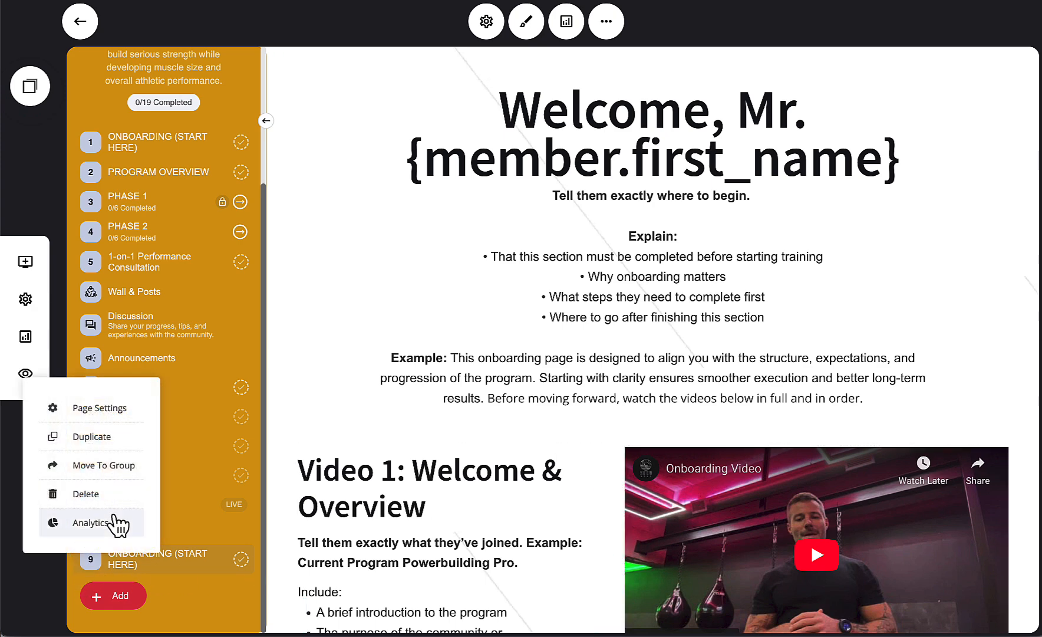
{"action": "left_click", "coordinate": [91, 495]}
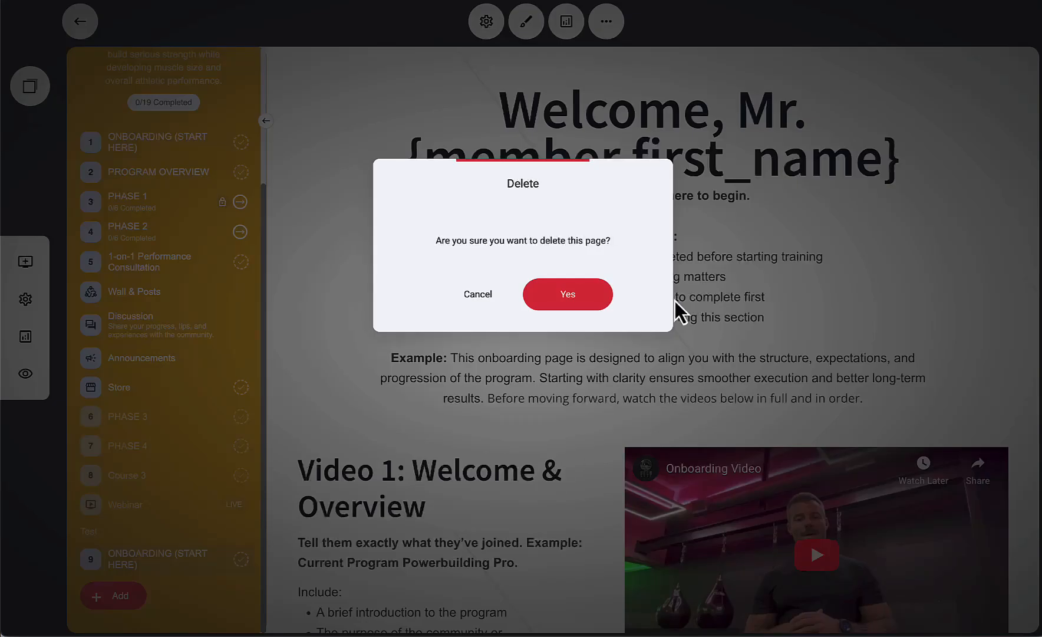
{"action": "left_click", "coordinate": [549, 297]}
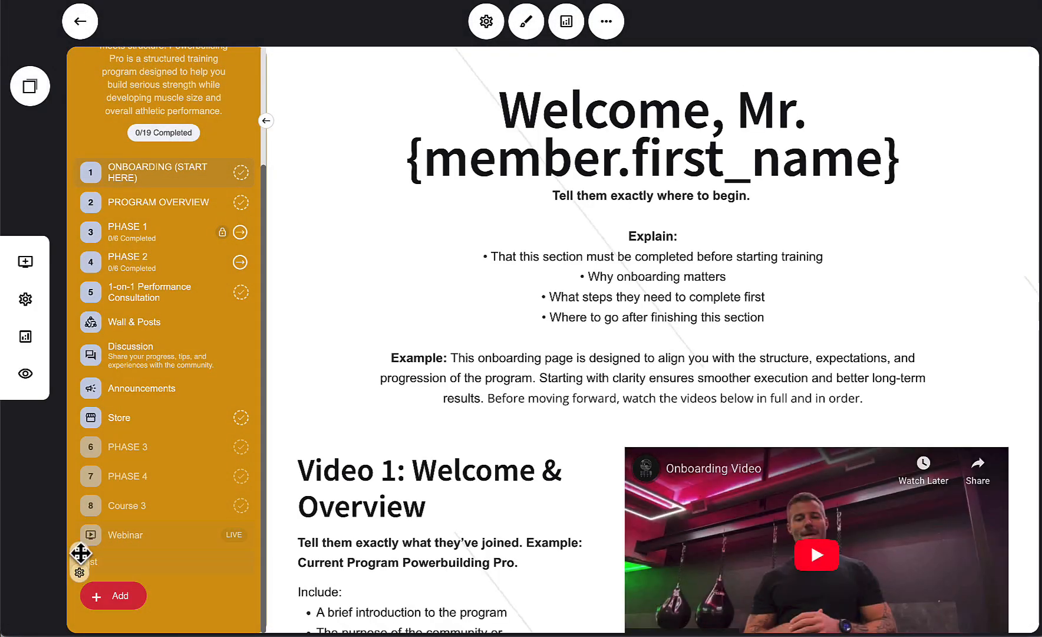
{"action": "left_click", "coordinate": [81, 554]}
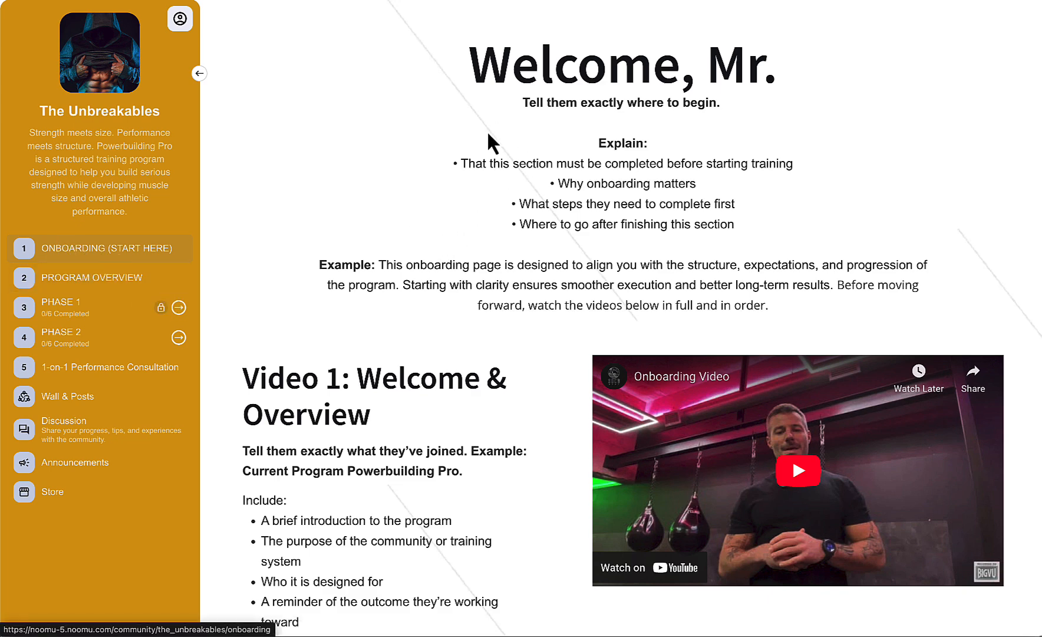
Review the published onboarding page as a visitor, down to the Video 4: Your Next Steps section
{"action": "scroll", "coordinate": [488, 141], "scroll_direction": "down", "scroll_amount": 13}
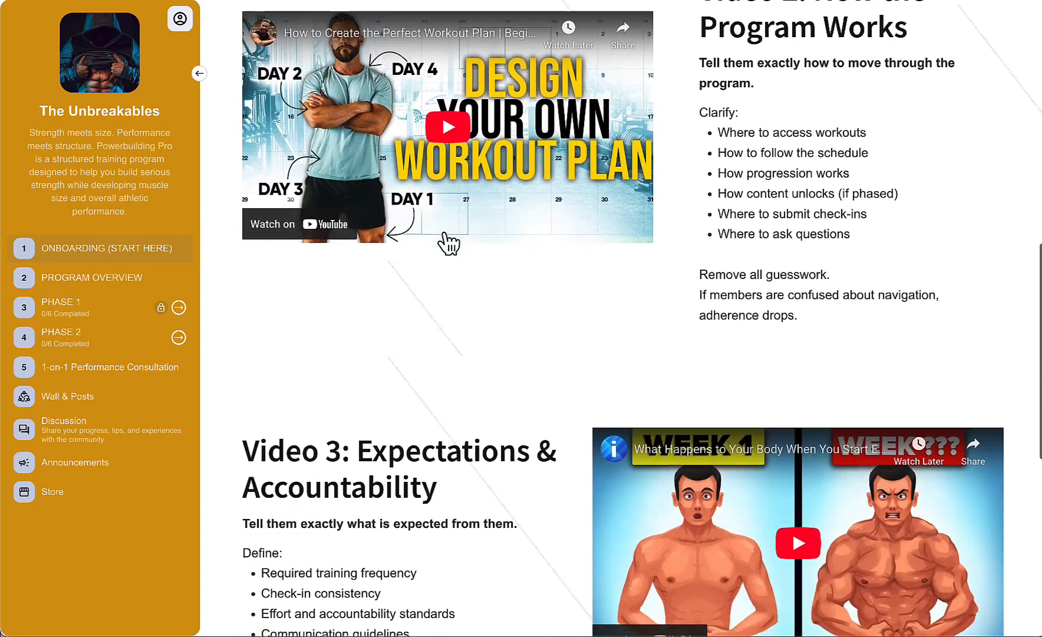
{"action": "scroll", "coordinate": [442, 233], "scroll_direction": "down", "scroll_amount": 8}
{"action": "scroll", "coordinate": [442, 236], "scroll_direction": "up", "scroll_amount": 20}
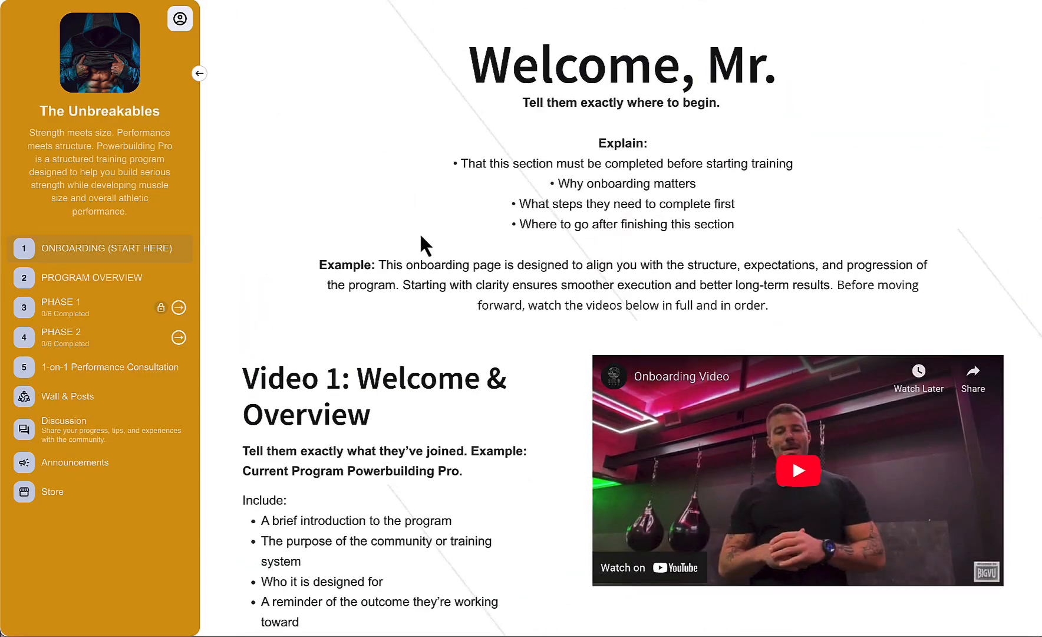
{"action": "scroll", "coordinate": [431, 260], "scroll_direction": "down", "scroll_amount": 17}
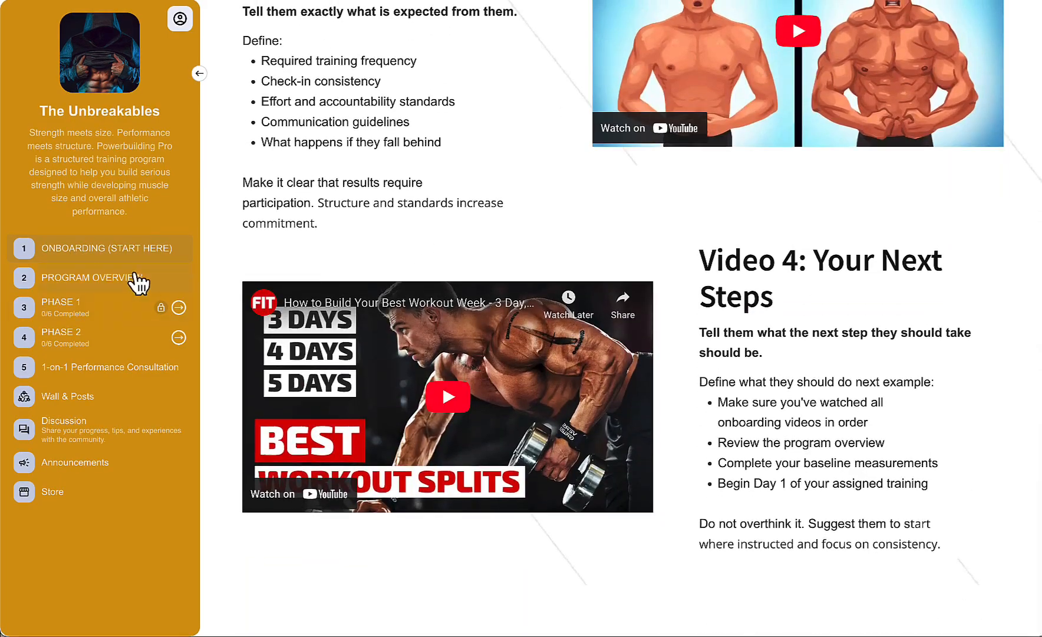
Examine the published PROGRAM OVERVIEW page and open Introduction To Phase 1 in the PHASE 1 group as a visitor
{"action": "left_click", "coordinate": [97, 277]}
{"action": "scroll", "coordinate": [397, 240], "scroll_direction": "down", "scroll_amount": 3}
{"action": "scroll", "coordinate": [399, 243], "scroll_direction": "down", "scroll_amount": 12}
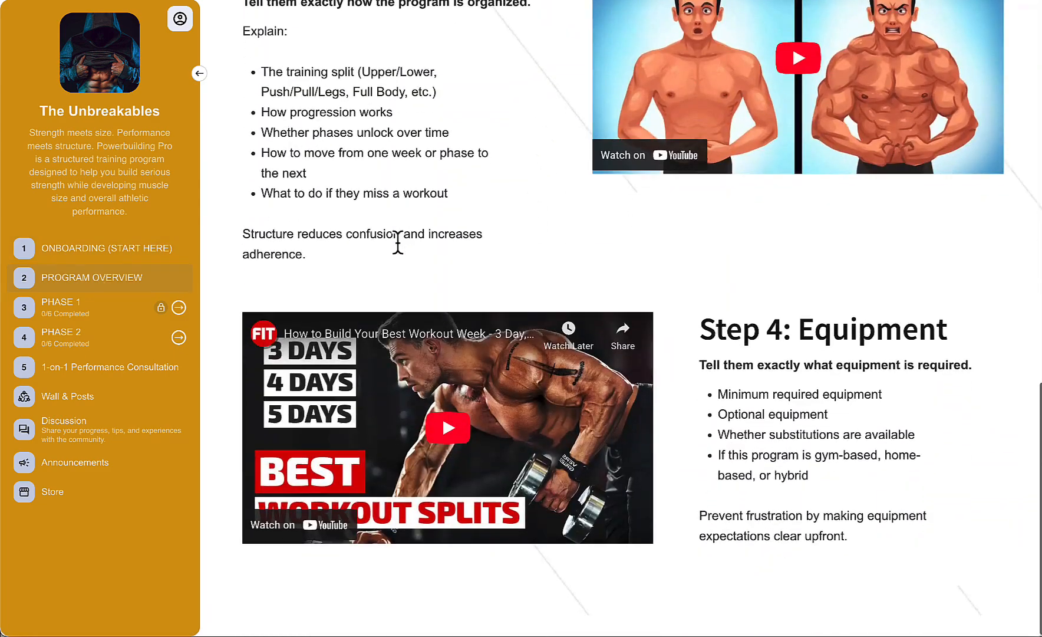
{"action": "scroll", "coordinate": [400, 243], "scroll_direction": "up", "scroll_amount": 15}
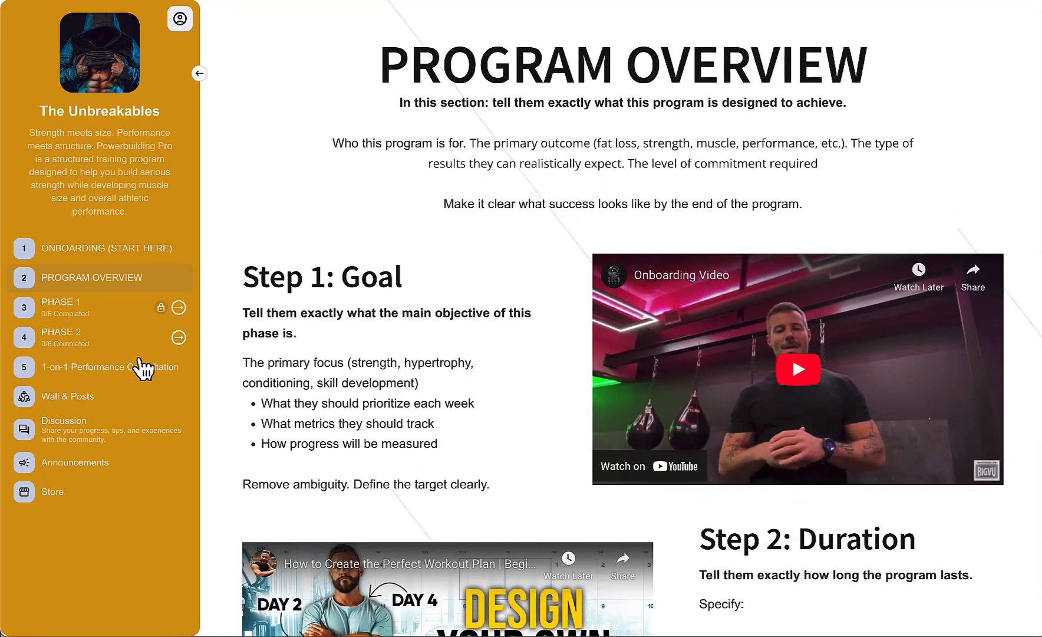
{"action": "left_click", "coordinate": [52, 313]}
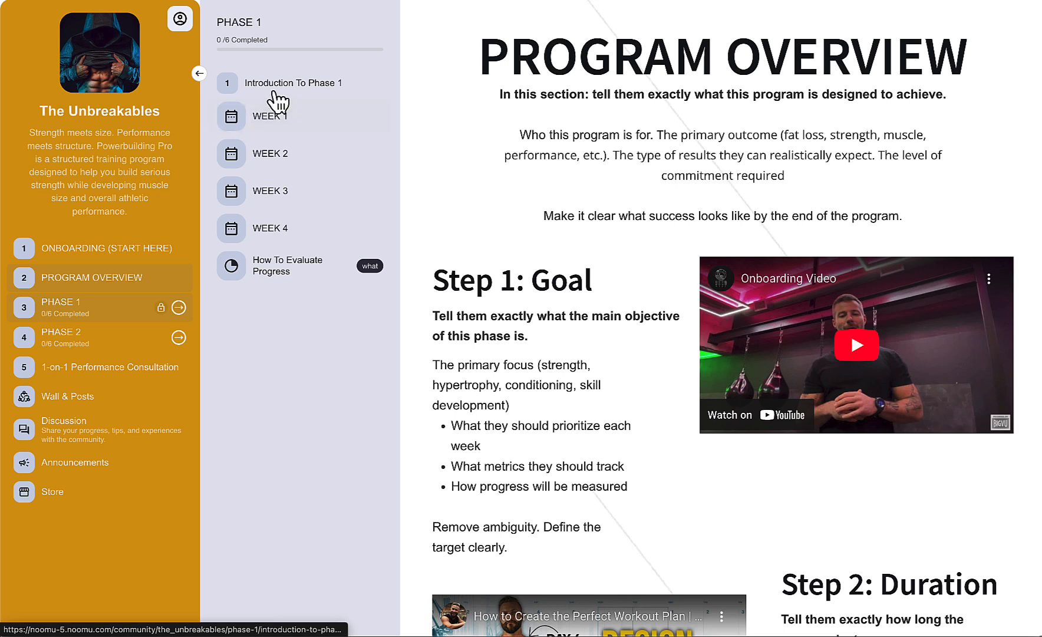
{"action": "left_click", "coordinate": [276, 89]}
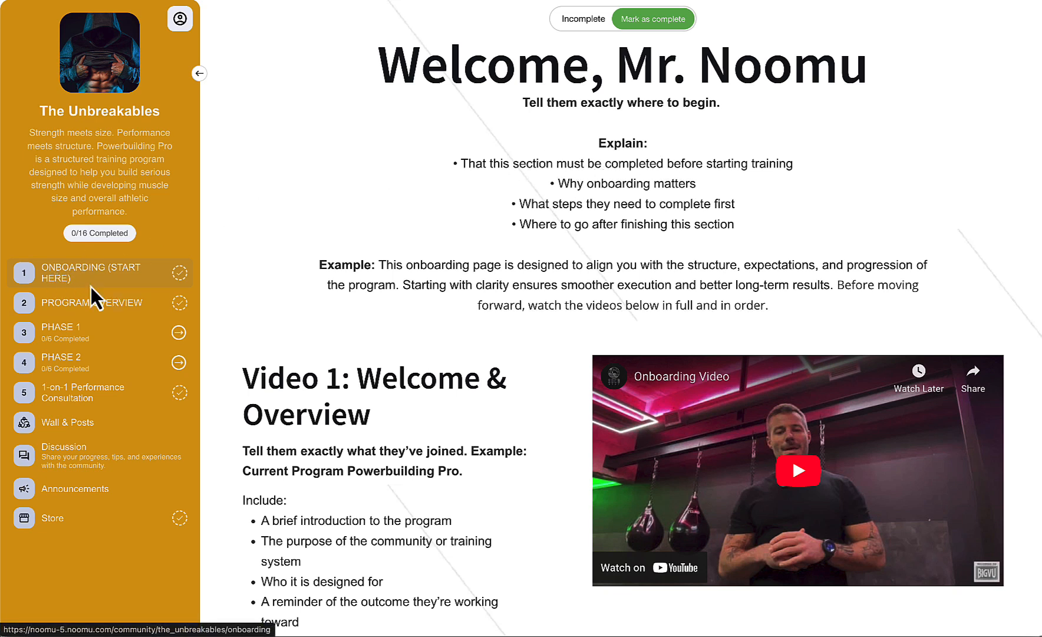
As a signed-in member, check access to the onboarding page, Introduction To Phase 1 and WEEK 1
{"action": "left_click", "coordinate": [85, 332]}
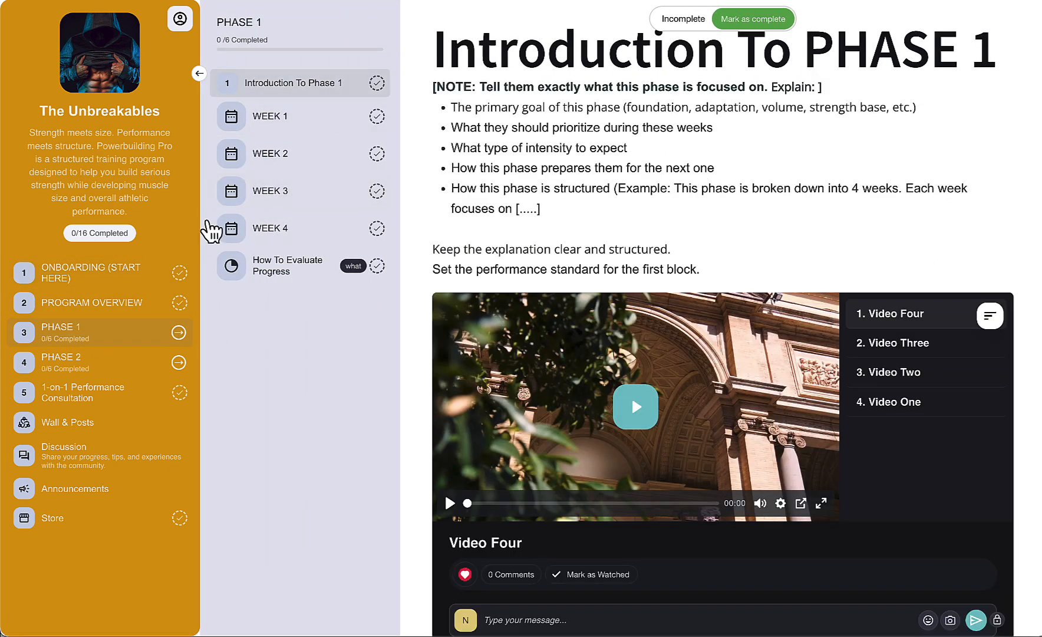
{"action": "left_click", "coordinate": [297, 131]}
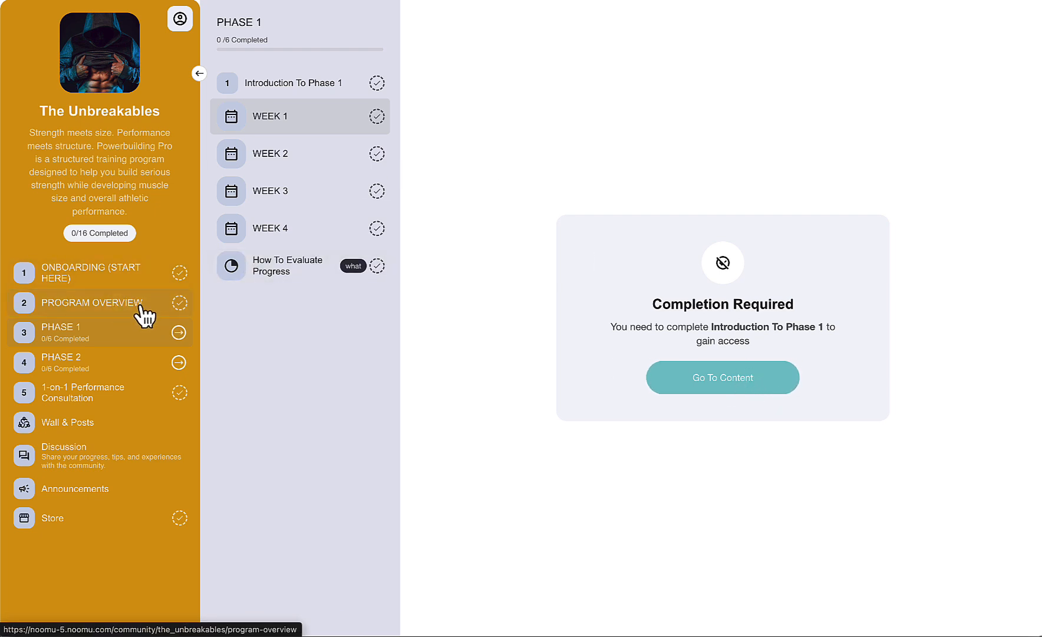
{"action": "left_click", "coordinate": [70, 342]}
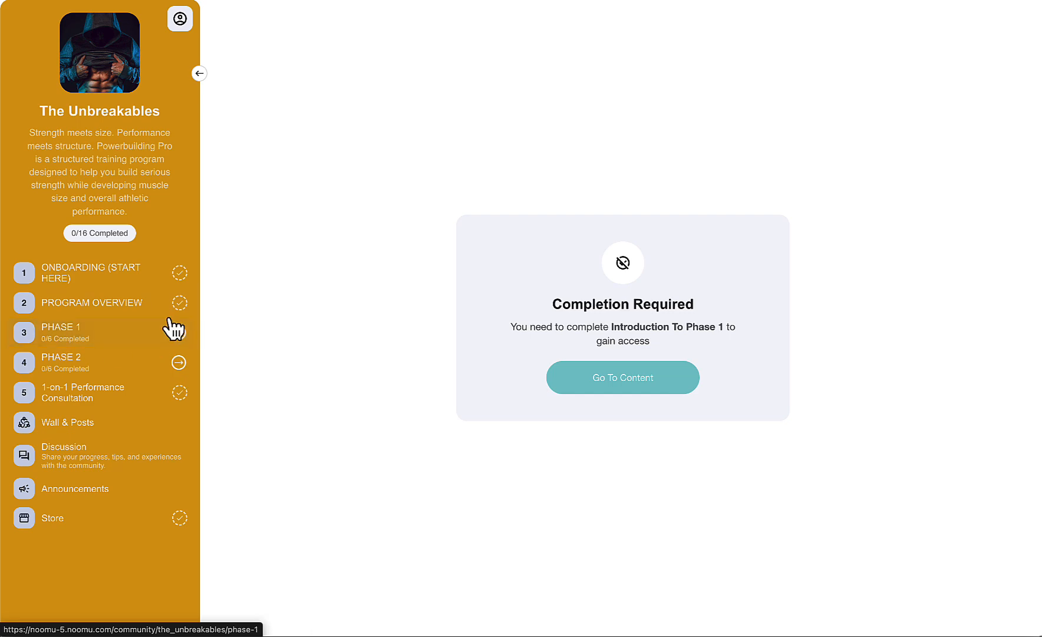
{"action": "left_click", "coordinate": [85, 271]}
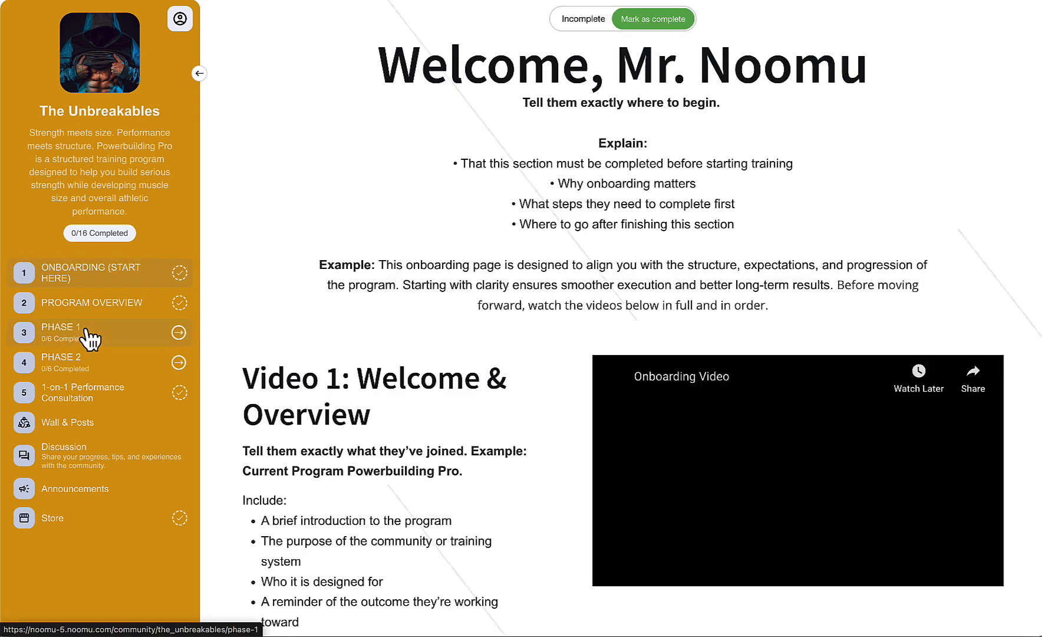
{"action": "left_click", "coordinate": [71, 332]}
{"action": "left_click", "coordinate": [285, 92]}
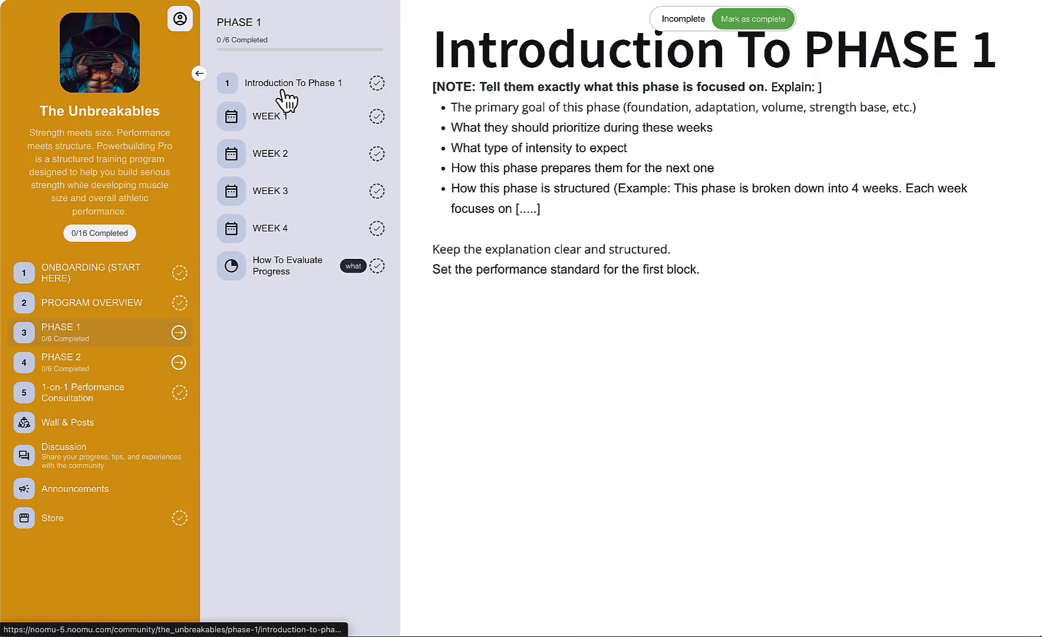
{"action": "left_click", "coordinate": [270, 117]}
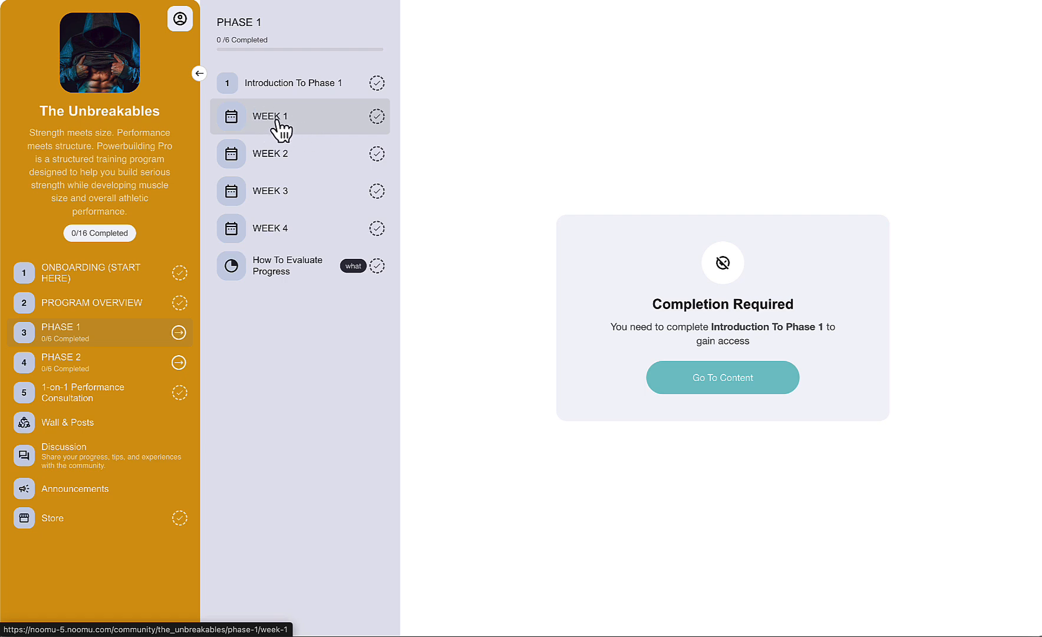
Mark the ONBOARDING (START HERE) and Introduction To Phase 1 pages as complete and check member access to WEEK 1 and WEEK 2
{"action": "left_click", "coordinate": [312, 84]}
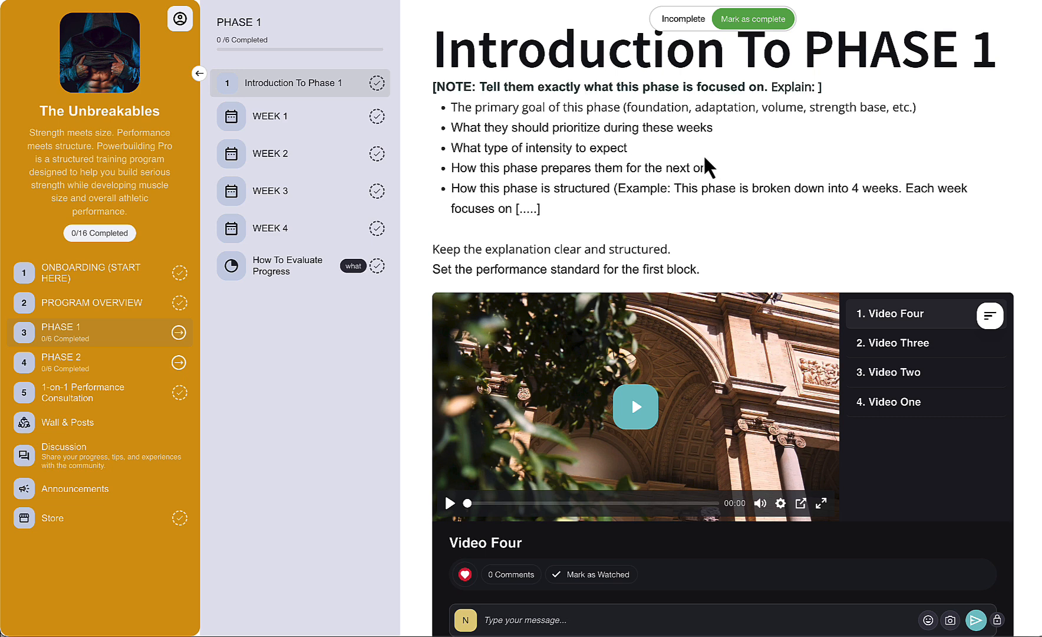
{"action": "left_click", "coordinate": [787, 19]}
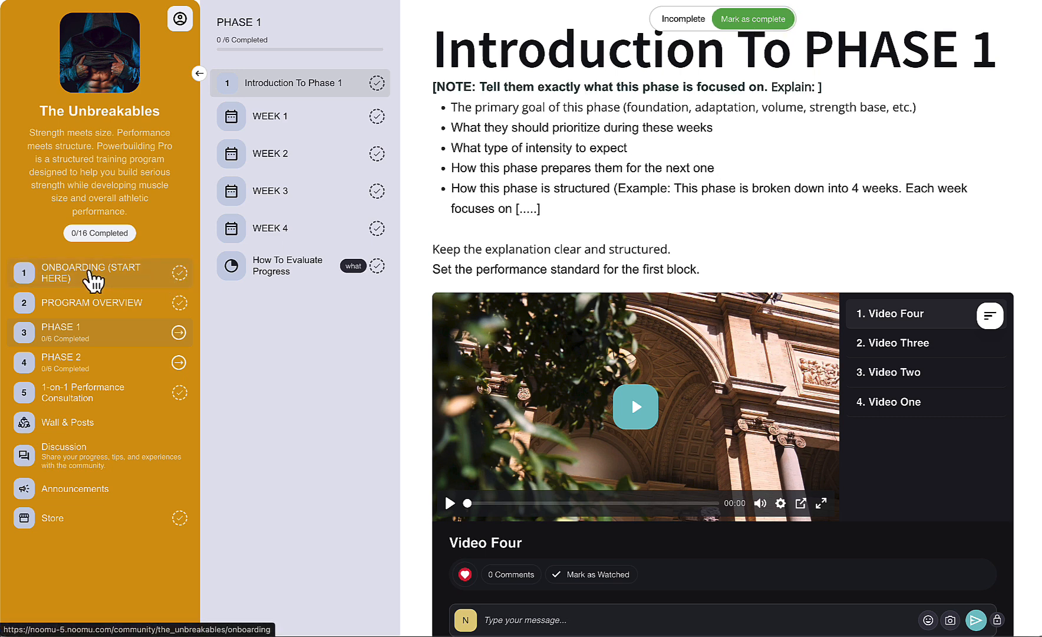
{"action": "left_click", "coordinate": [281, 119]}
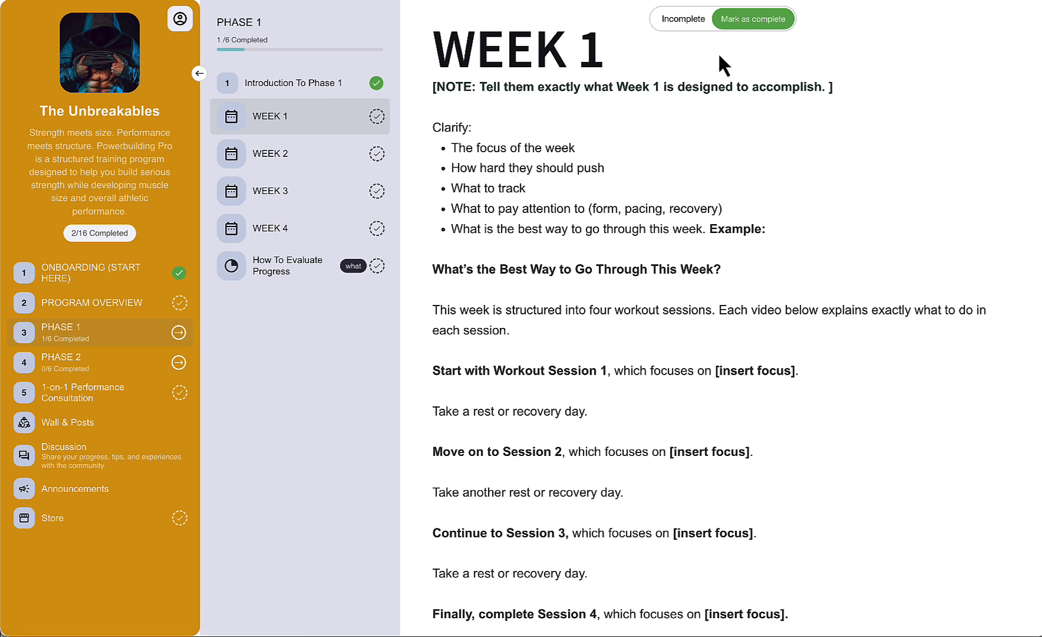
{"action": "left_click", "coordinate": [318, 161]}
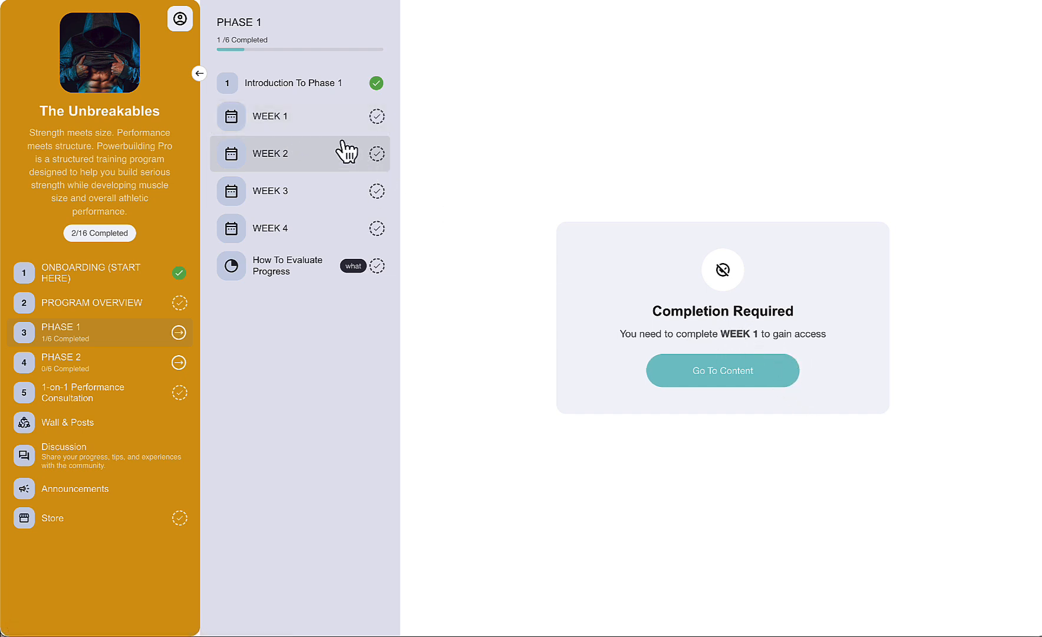
{"action": "left_click", "coordinate": [321, 133]}
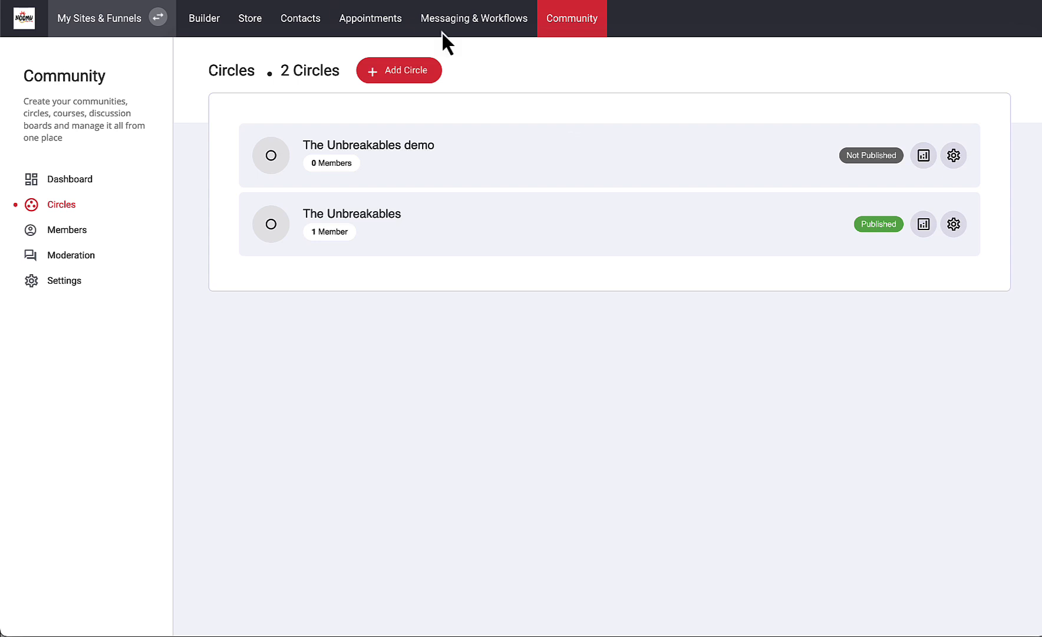
Open the page settings of WEEK 1 in the PHASE 1 group of The Unbreakables circle
{"action": "left_click", "coordinate": [361, 215]}
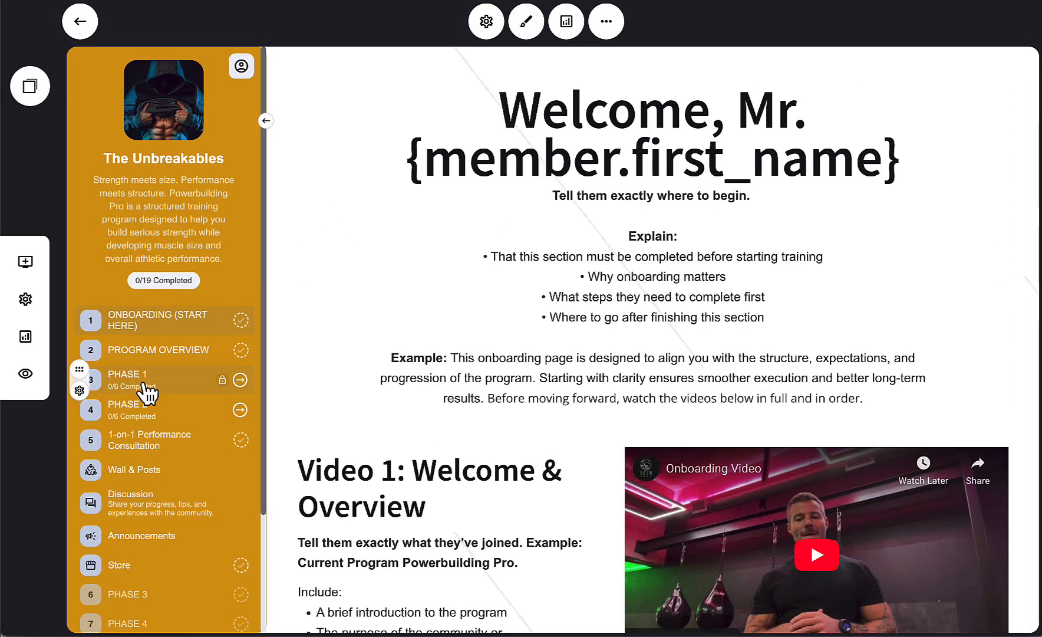
{"action": "left_click", "coordinate": [152, 383]}
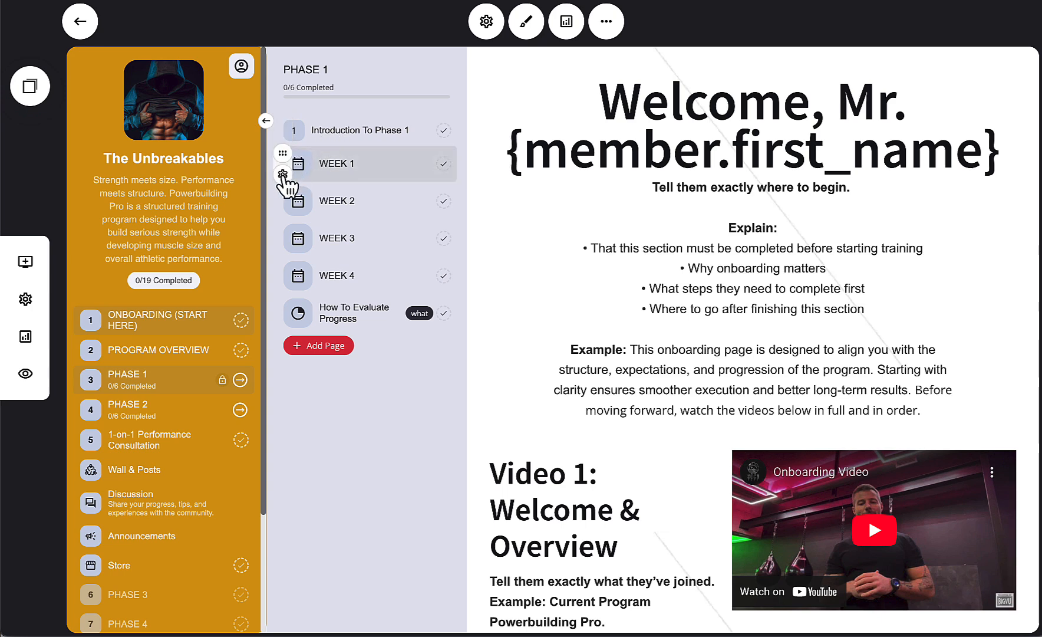
{"action": "left_click", "coordinate": [282, 175]}
{"action": "left_click", "coordinate": [290, 42]}
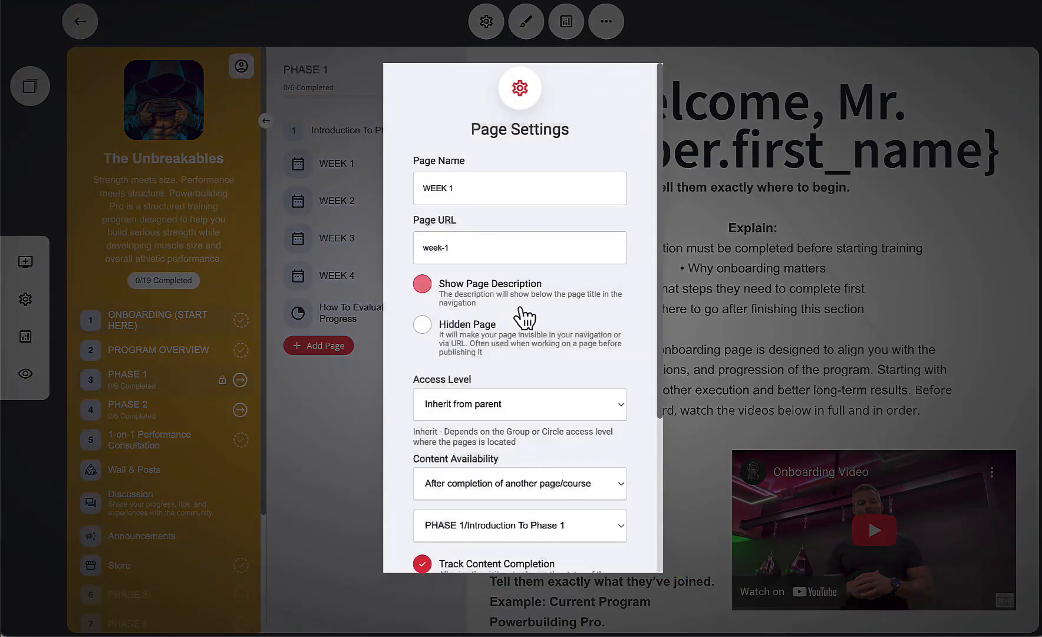
Examine the Show Page Description, Hidden Page and Access Level options for the WEEK 1 page
{"action": "left_click", "coordinate": [550, 329]}
{"action": "scroll", "coordinate": [552, 329], "scroll_direction": "down", "scroll_amount": 1}
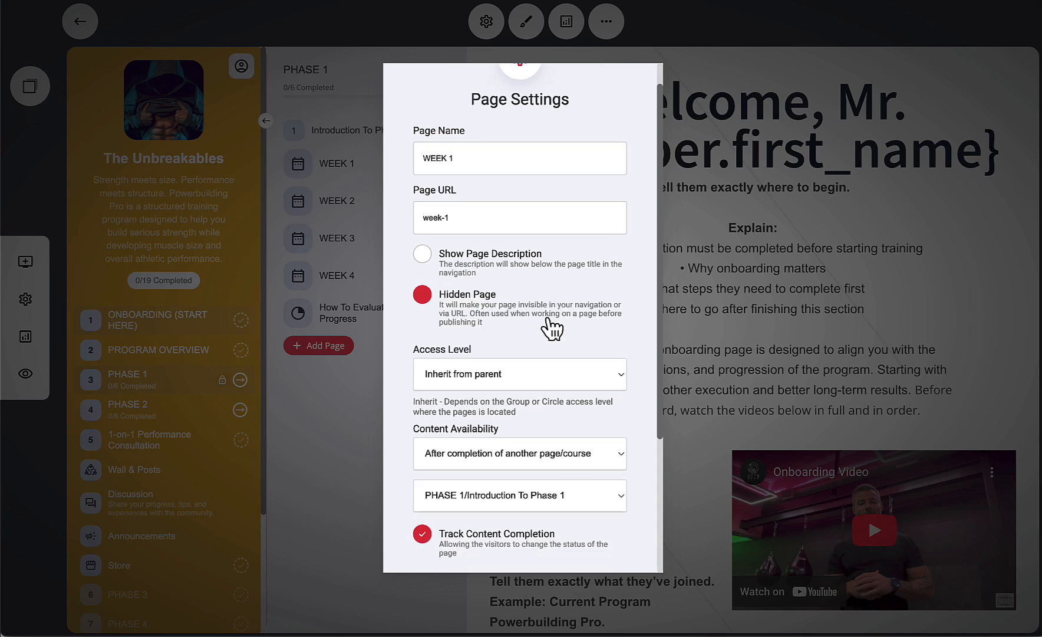
{"action": "left_click", "coordinate": [548, 289]}
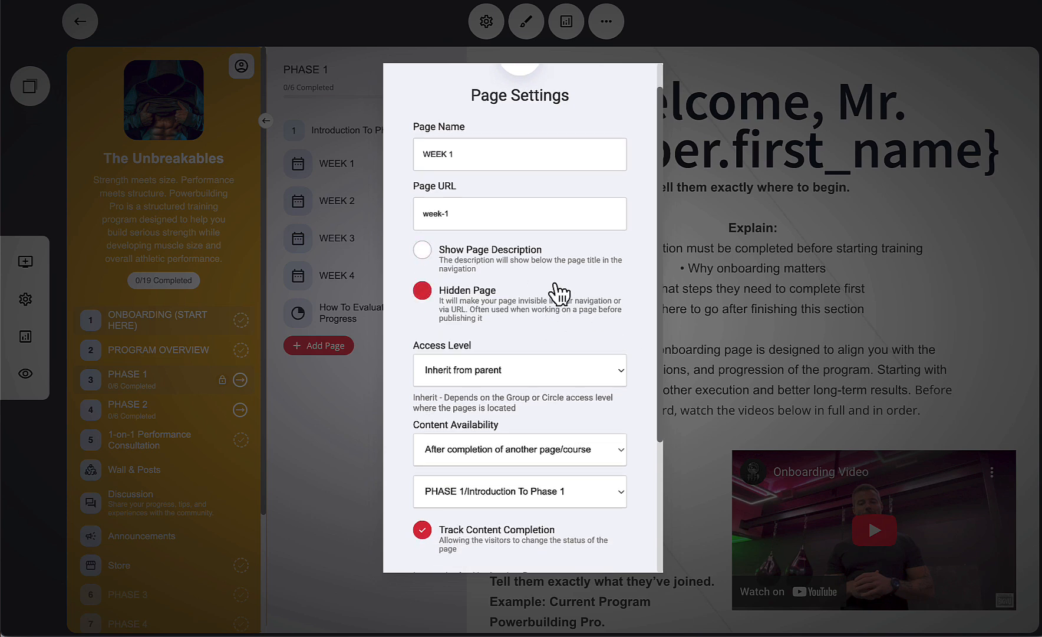
{"action": "scroll", "coordinate": [525, 307], "scroll_direction": "down", "scroll_amount": 1}
{"action": "scroll", "coordinate": [526, 301], "scroll_direction": "down", "scroll_amount": 1}
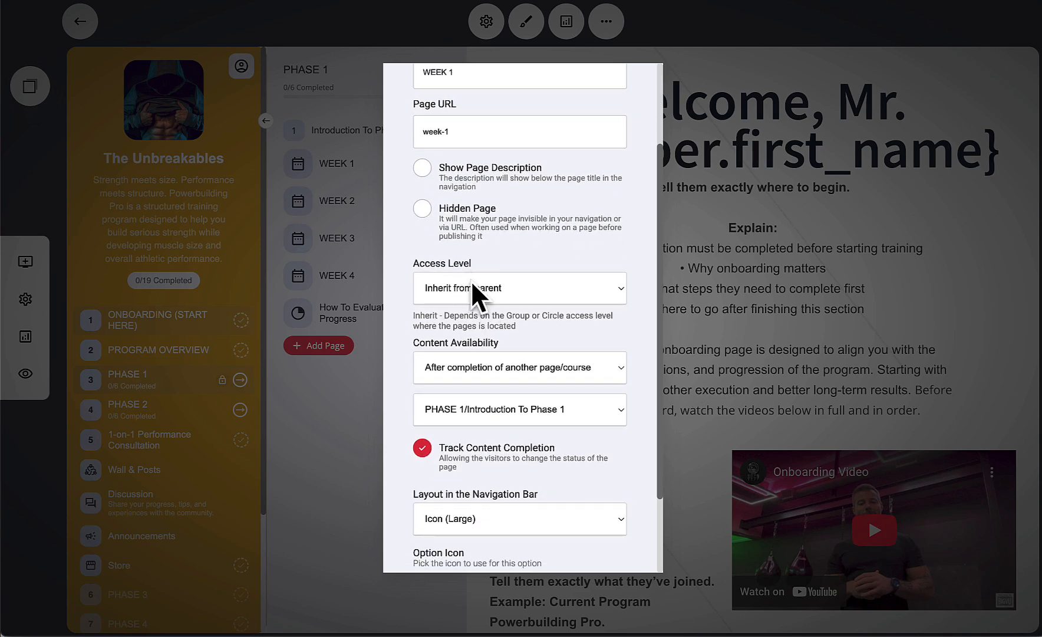
{"action": "left_click", "coordinate": [480, 294]}
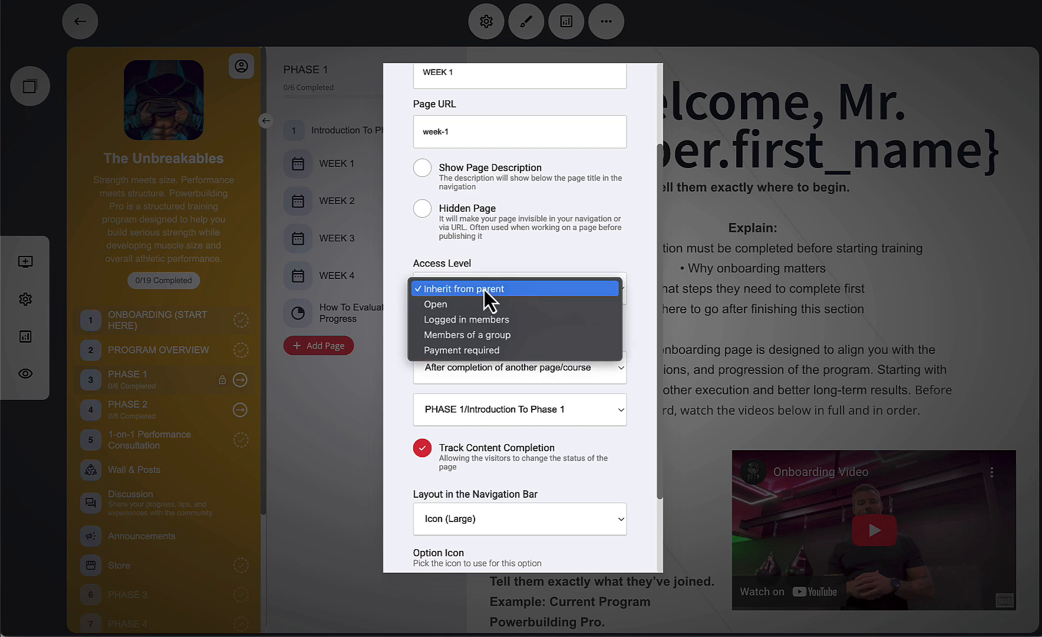
{"action": "left_click", "coordinate": [545, 253]}
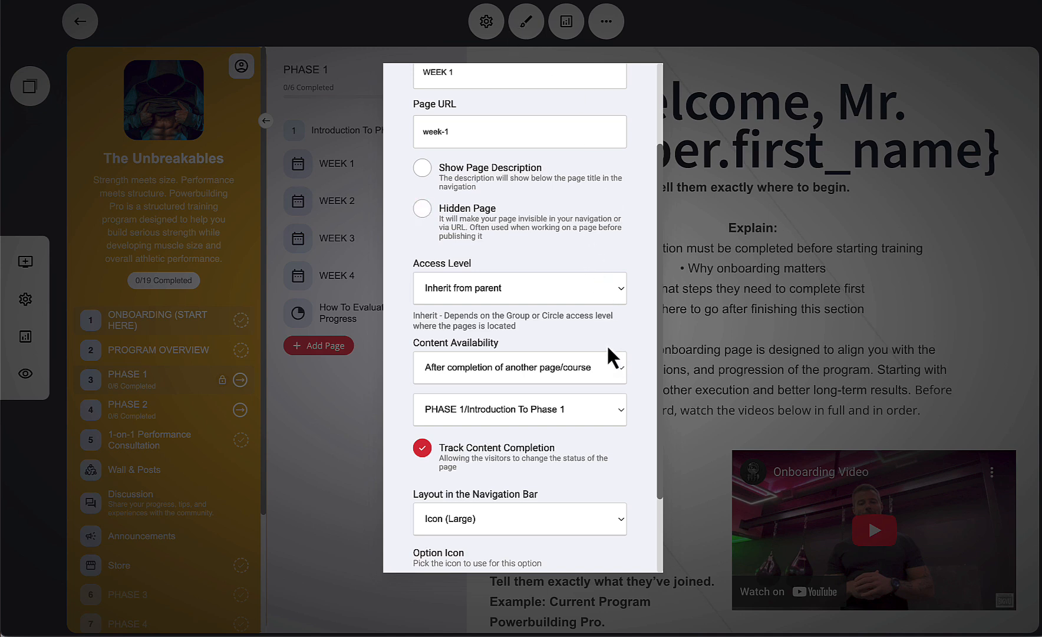
Set WEEK 1's content availability to Drip (Specific time after joining) and examine the time units for the delay
{"action": "scroll", "coordinate": [606, 343], "scroll_direction": "down", "scroll_amount": 1}
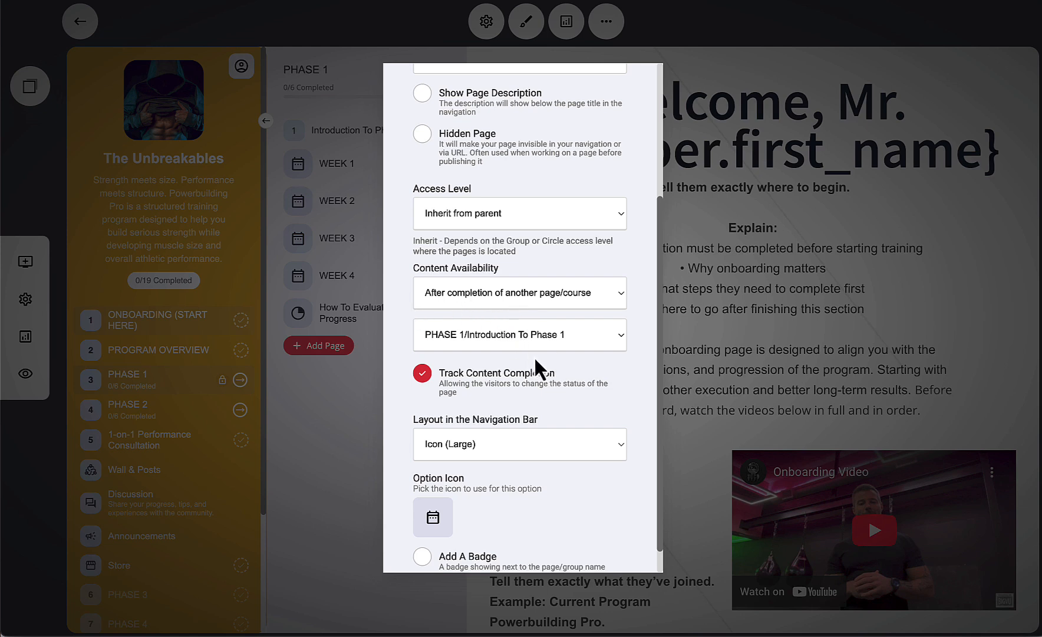
{"action": "left_click", "coordinate": [456, 300]}
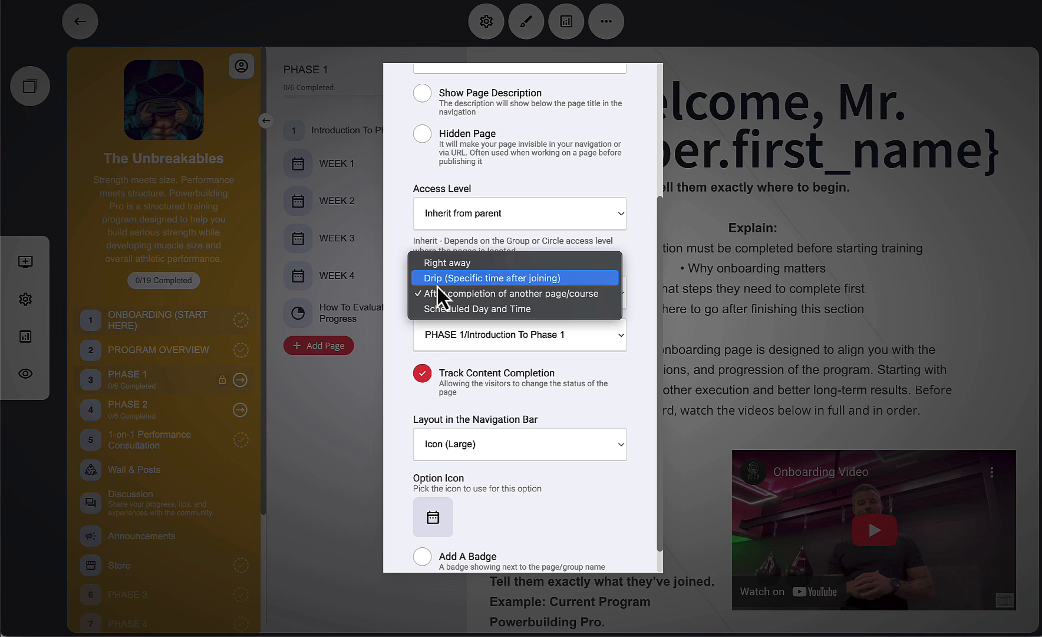
{"action": "left_click", "coordinate": [474, 285]}
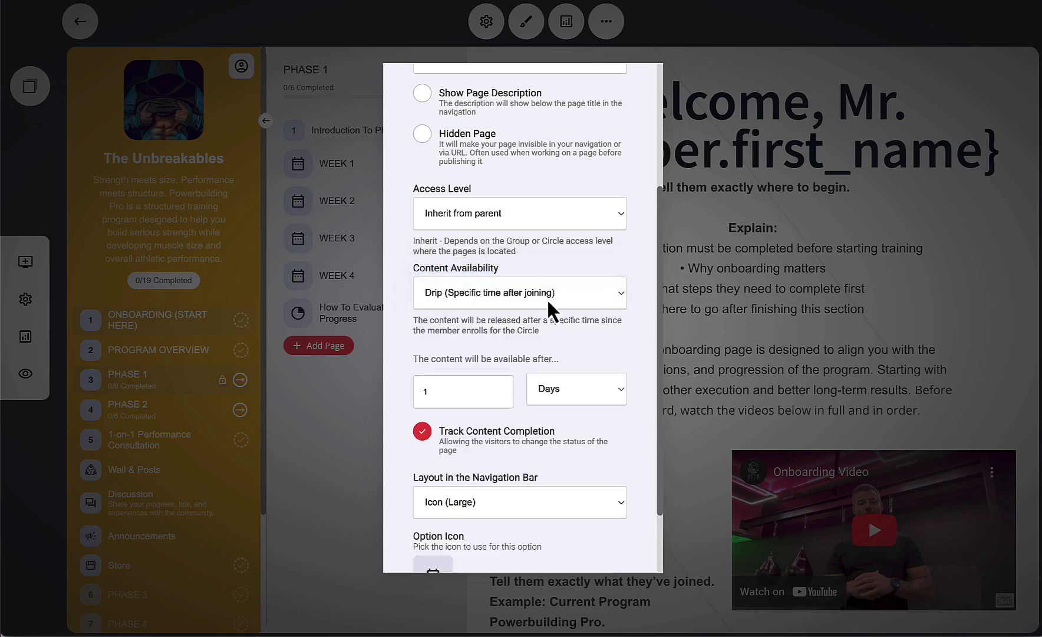
{"action": "left_click", "coordinate": [583, 398]}
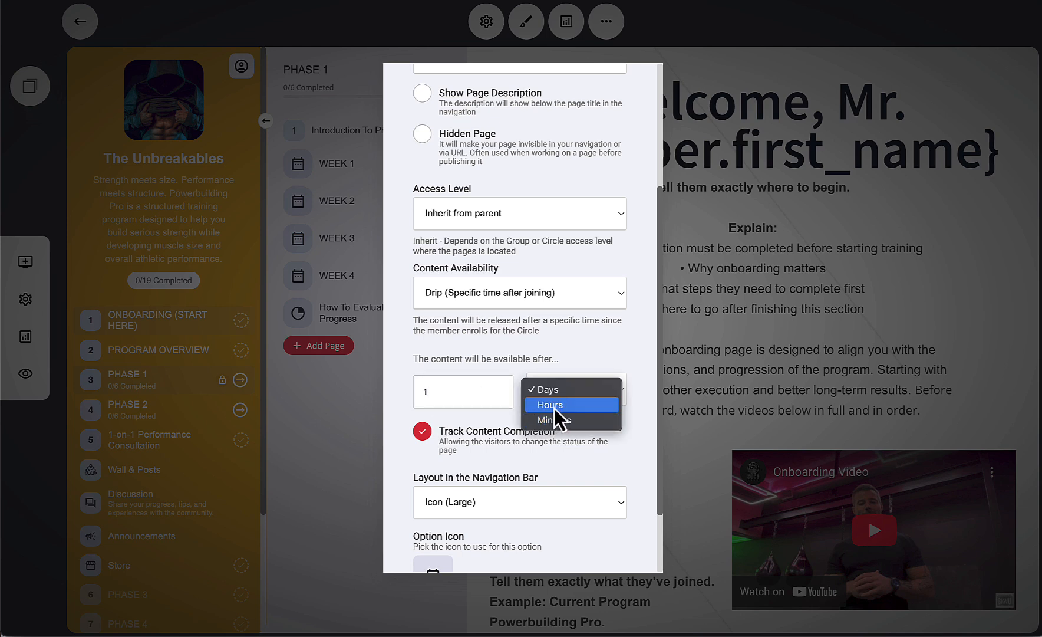
{"action": "left_click", "coordinate": [505, 336]}
Switch WEEK 1's content availability to Scheduled Day and Time and examine its date and time picker
{"action": "left_click", "coordinate": [493, 301]}
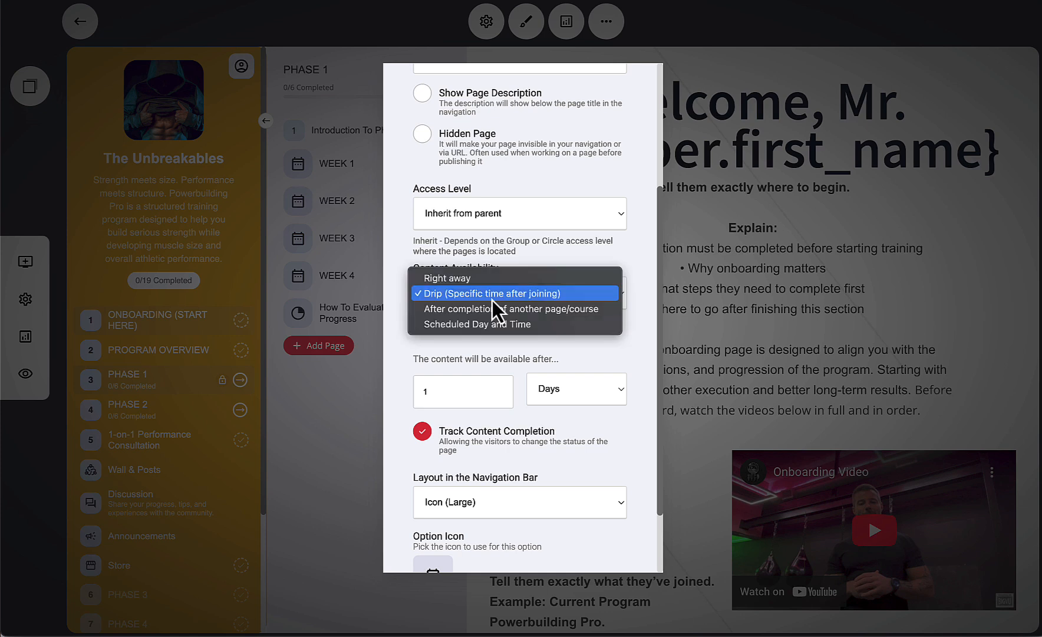
{"action": "left_click", "coordinate": [443, 324]}
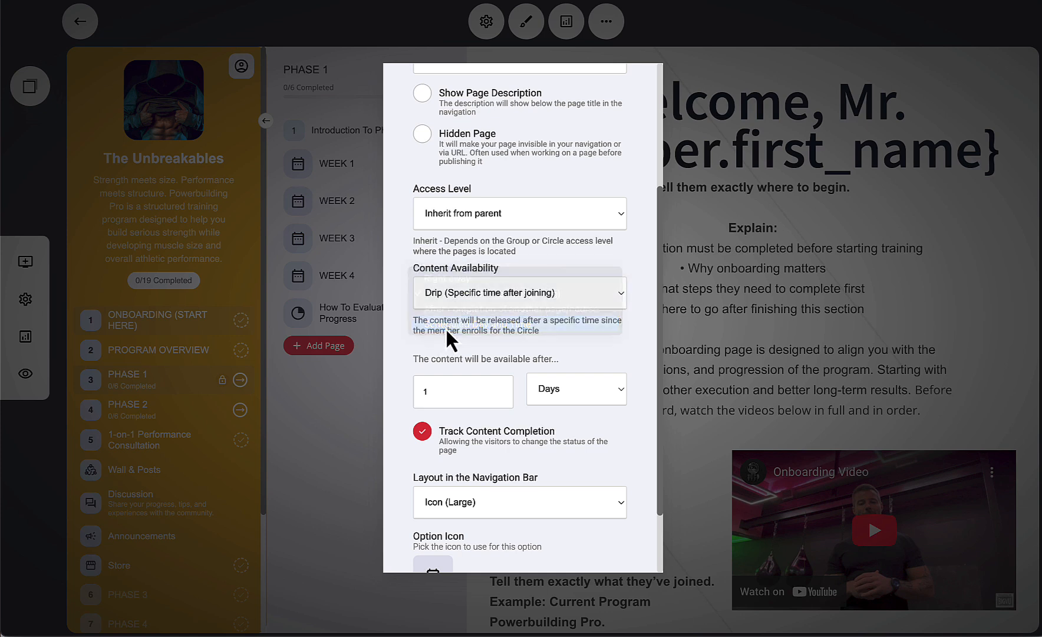
{"action": "left_click", "coordinate": [494, 336]}
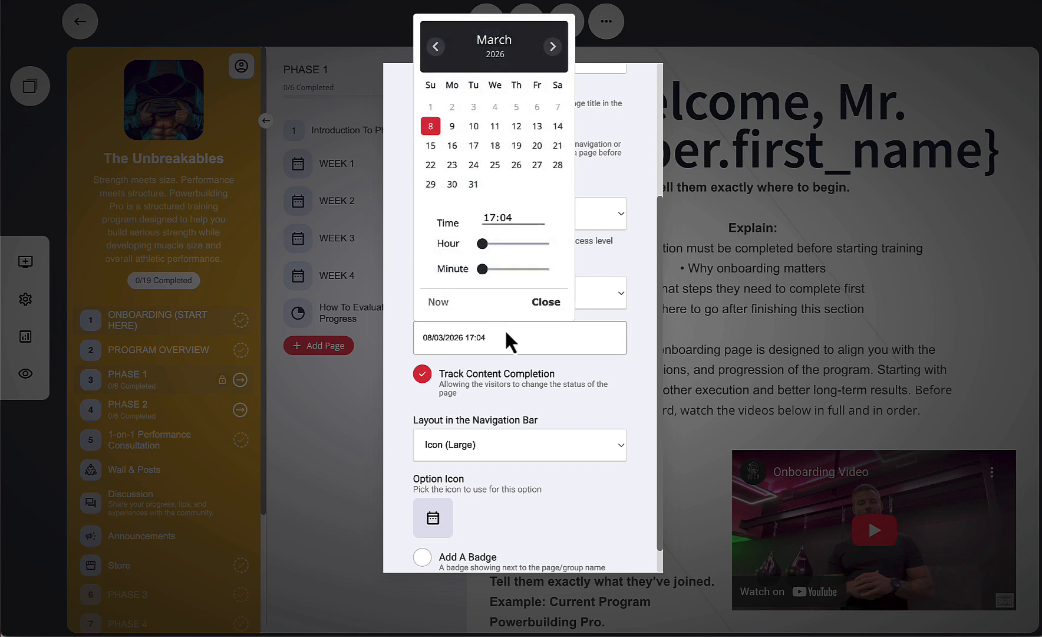
{"action": "left_click", "coordinate": [622, 256]}
Set WEEK 1 to become available After completion of another page/course, with PHASE 1/Introduction To Phase 1 as the prerequisite
{"action": "left_click", "coordinate": [494, 294]}
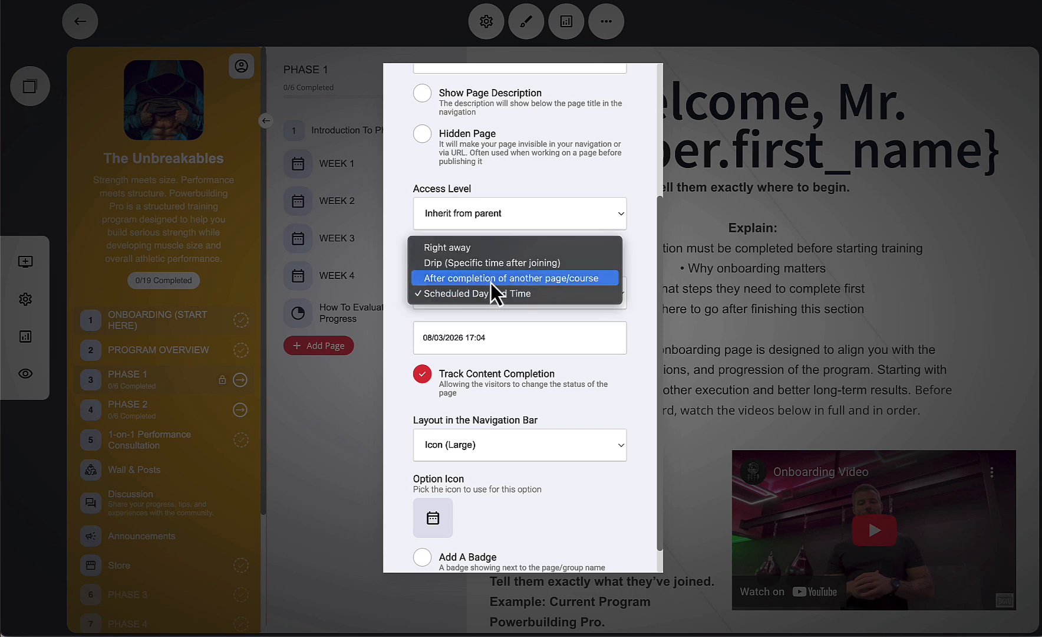
{"action": "left_click", "coordinate": [491, 282]}
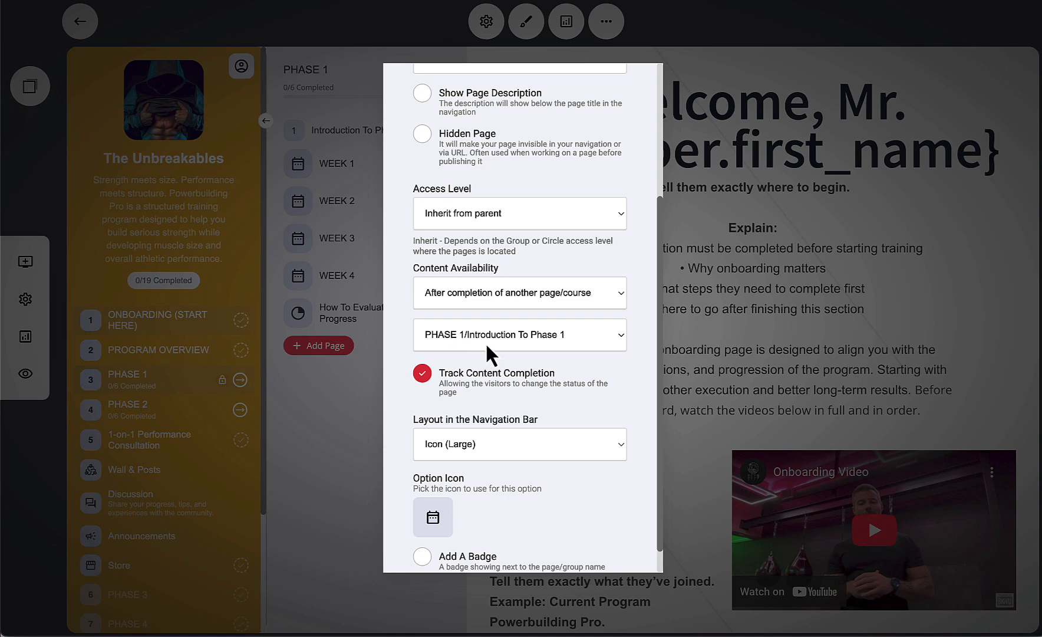
{"action": "left_click", "coordinate": [502, 341]}
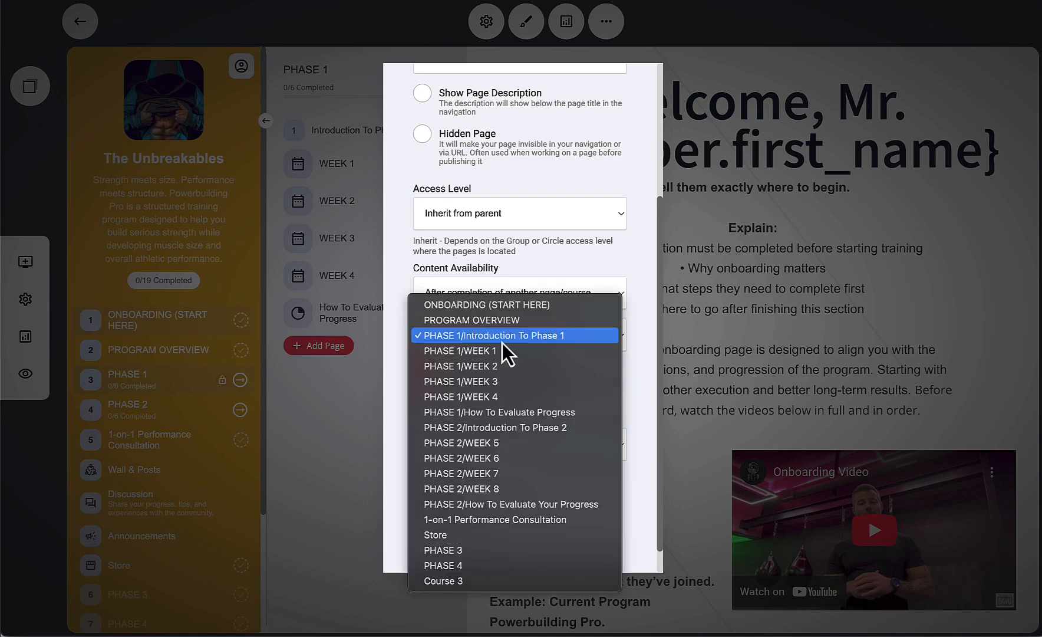
{"action": "left_click", "coordinate": [463, 336]}
{"action": "left_click", "coordinate": [357, 152]}
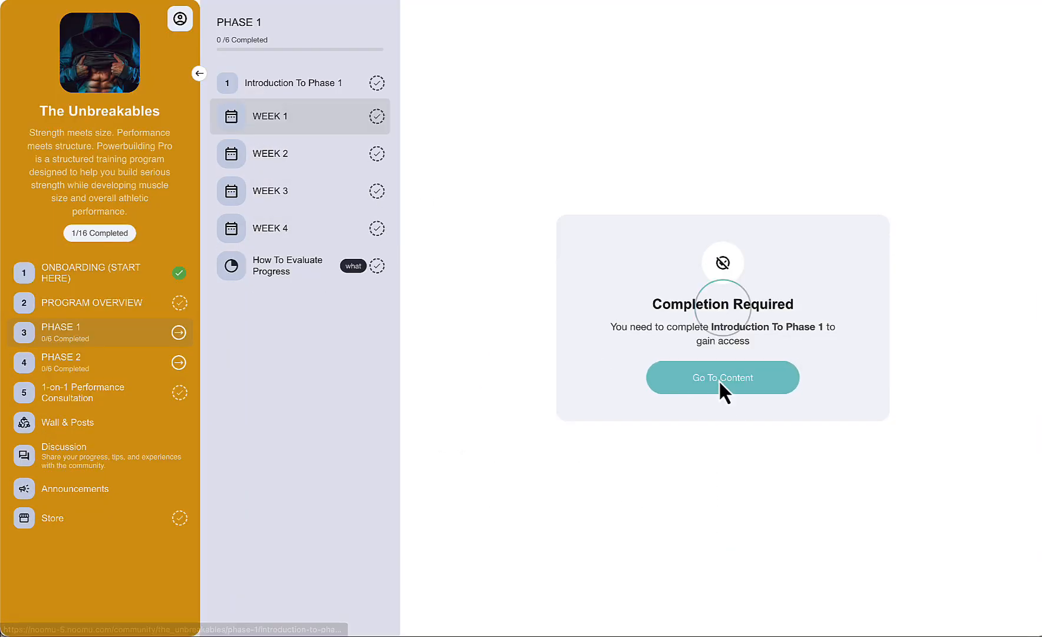
In the member view, go to the content required for WEEK 1 and mark Introduction To Phase 1 as complete
{"action": "left_click", "coordinate": [719, 379]}
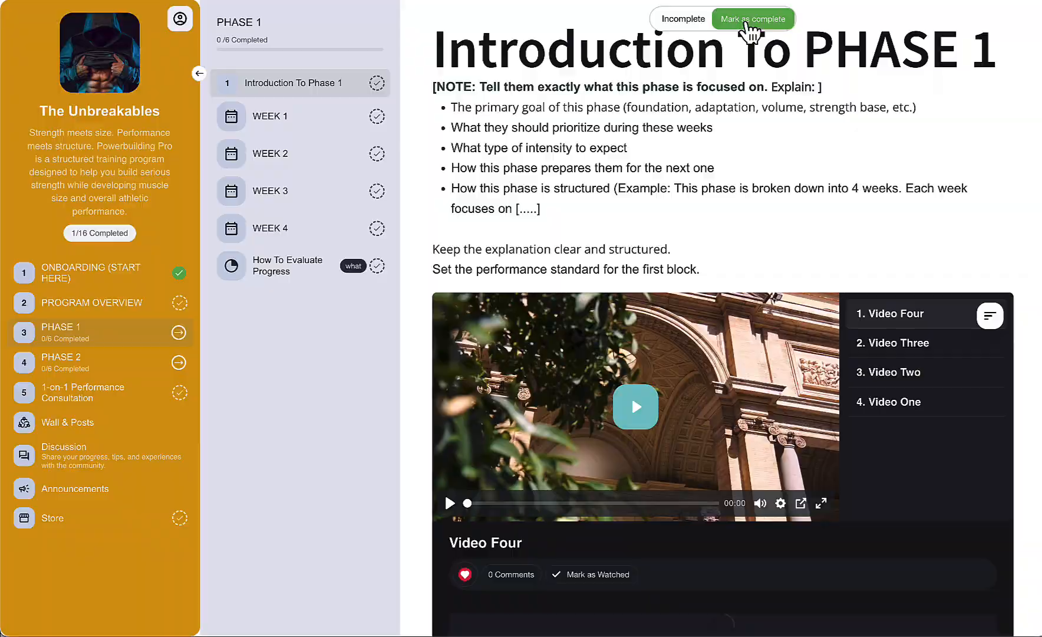
{"action": "left_click", "coordinate": [748, 26]}
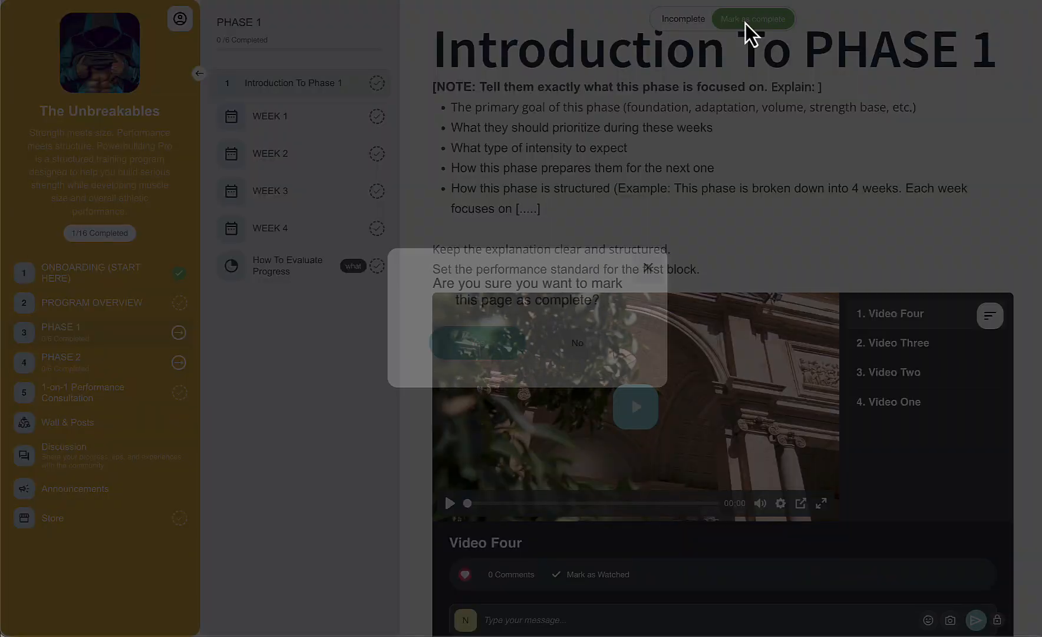
{"action": "left_click", "coordinate": [490, 341]}
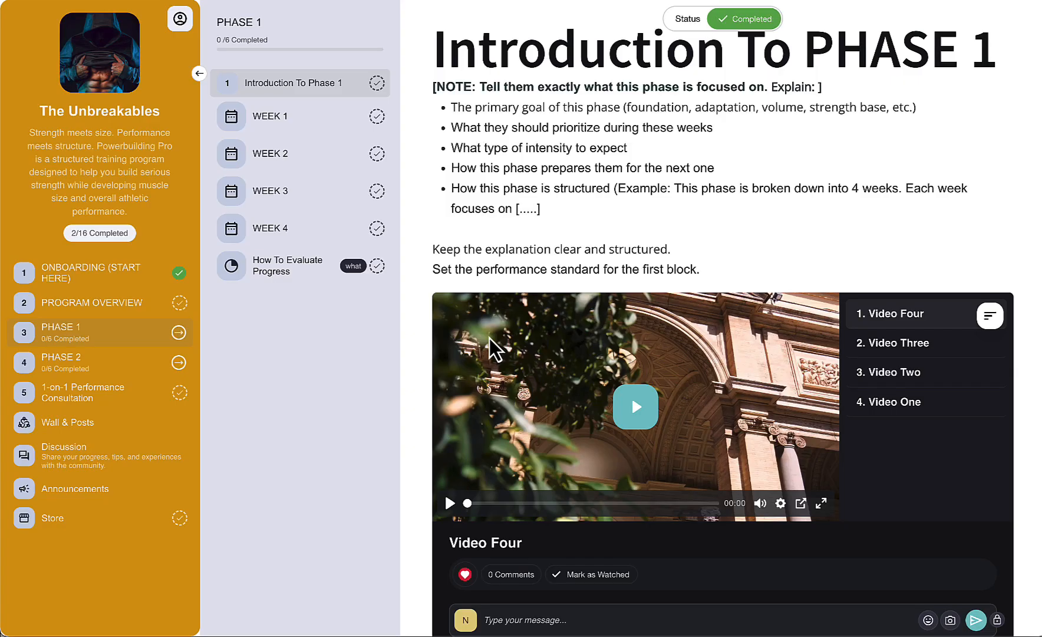
Review the WEEK 1 page as a member down to its video section and mark it as complete
{"action": "left_click", "coordinate": [330, 121]}
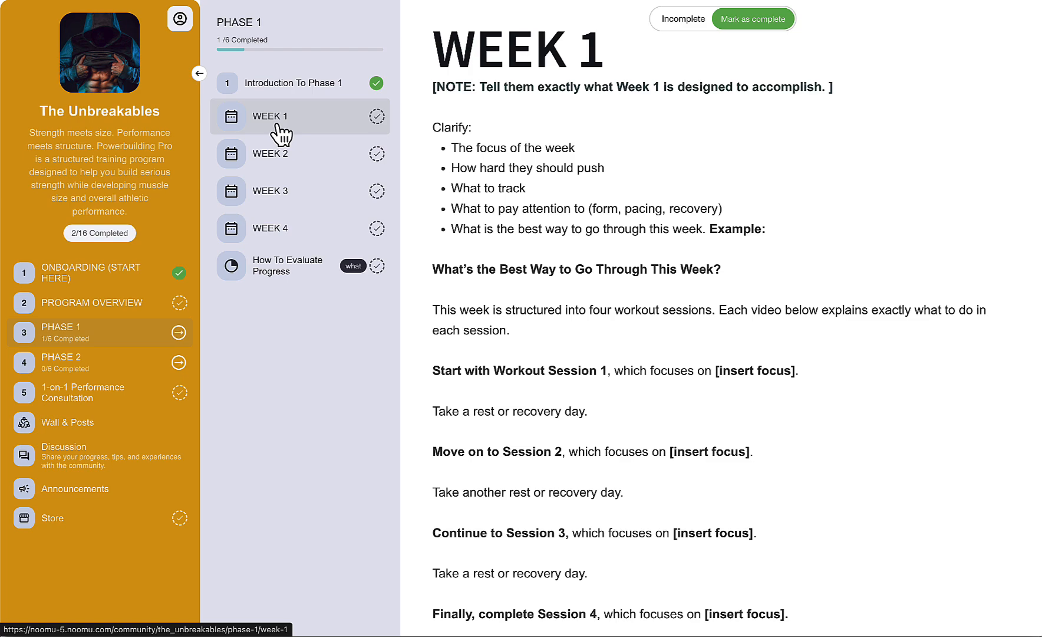
{"action": "scroll", "coordinate": [509, 175], "scroll_direction": "down", "scroll_amount": 9}
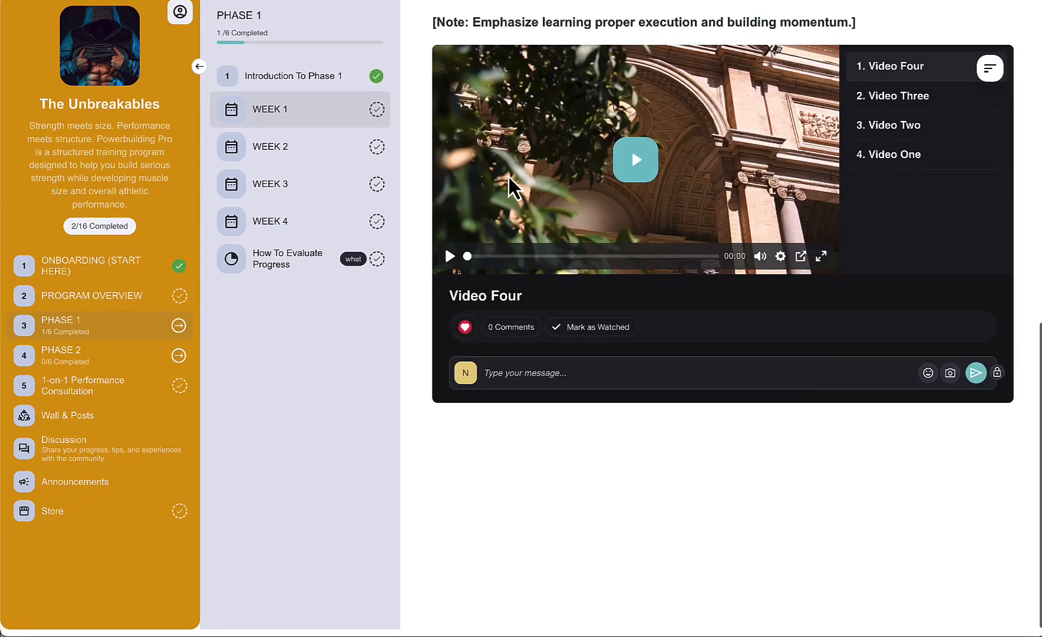
{"action": "scroll", "coordinate": [508, 175], "scroll_direction": "up", "scroll_amount": 10}
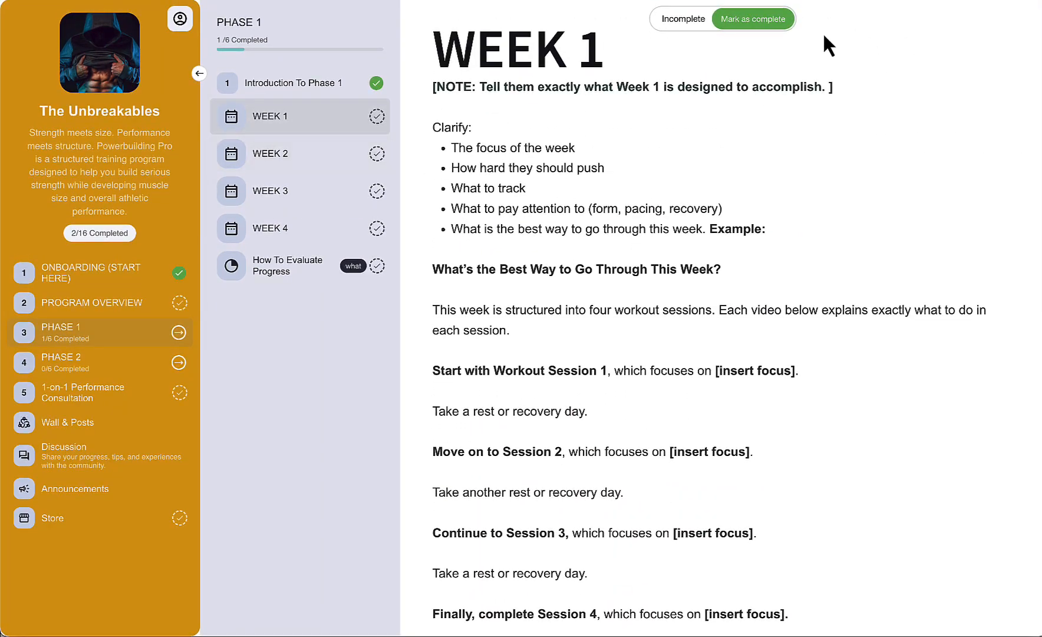
{"action": "left_click", "coordinate": [744, 20]}
{"action": "left_click", "coordinate": [466, 343]}
Check member access to the WEEK 2 and WEEK 3 pages and read the completion requirement for WEEK 3
{"action": "left_click", "coordinate": [276, 155]}
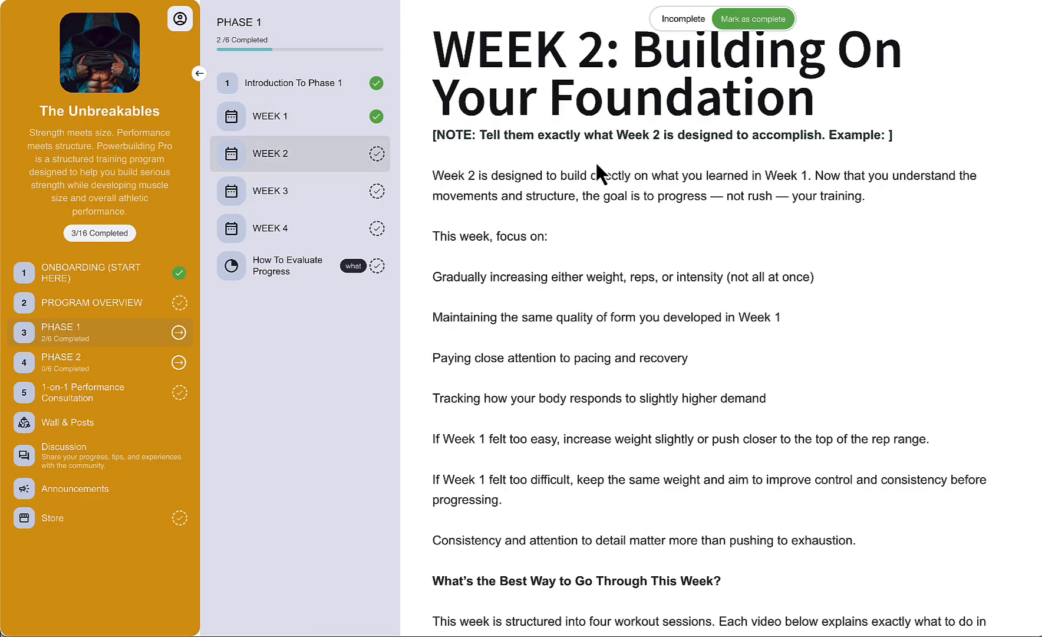
{"action": "left_click", "coordinate": [283, 191]}
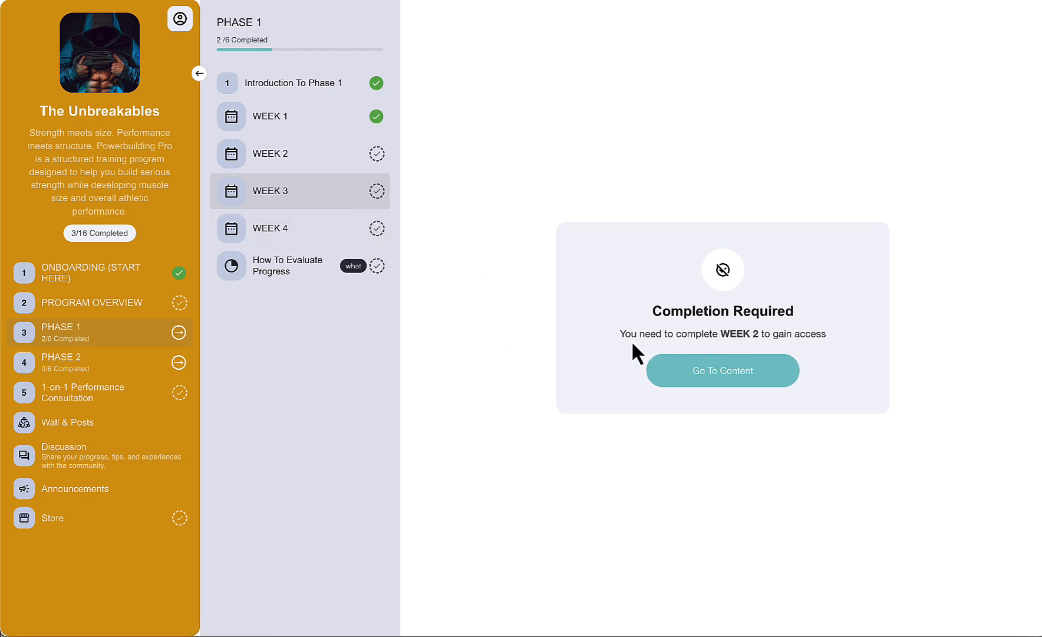
{"action": "left_click_drag", "start_coordinate": [637, 335], "coordinate": [792, 342]}
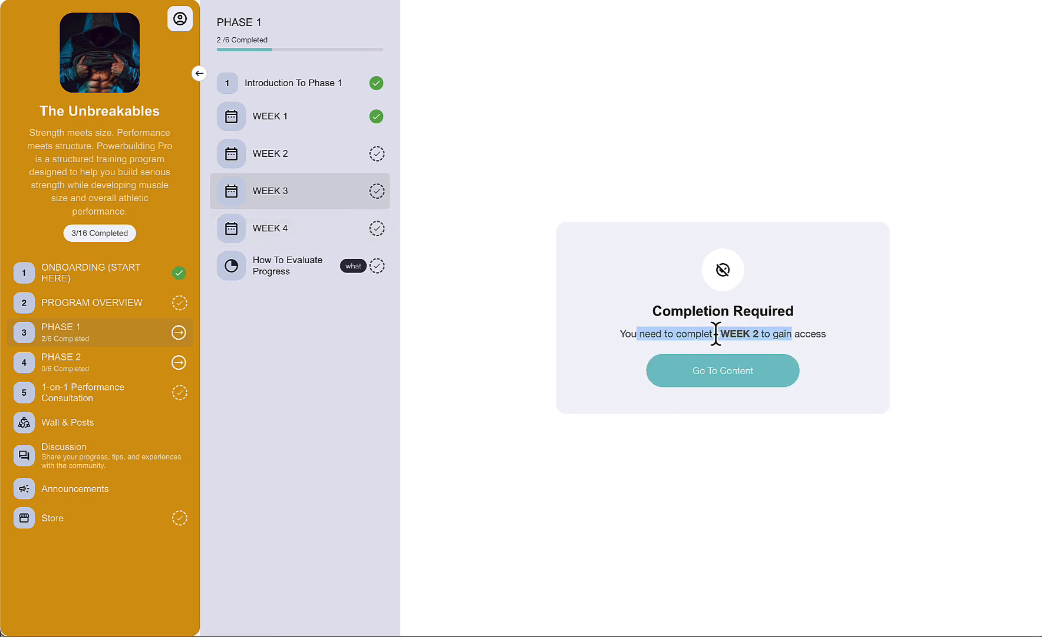
{"action": "left_click", "coordinate": [760, 344]}
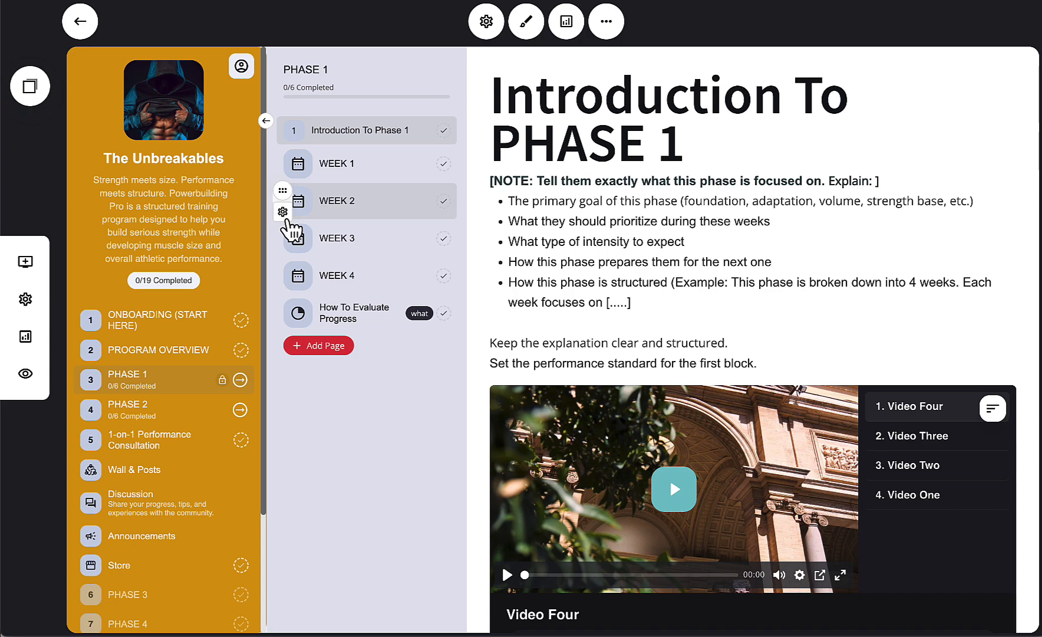
In the circle editor, open WEEK 2's page settings and examine its content availability options and prerequisite page
{"action": "left_click", "coordinate": [285, 217]}
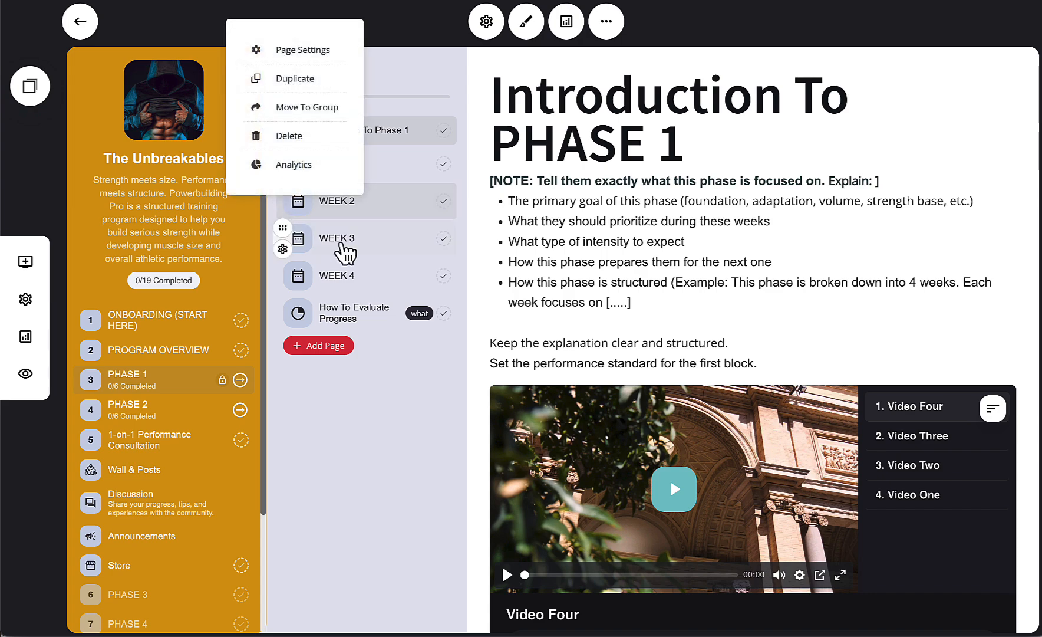
{"action": "left_click", "coordinate": [305, 53]}
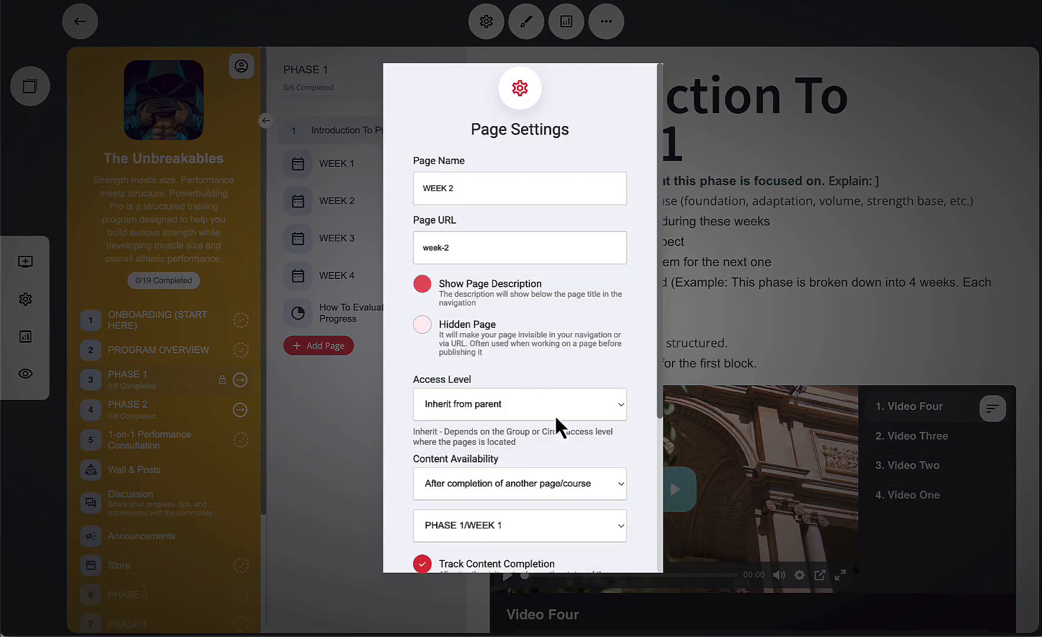
{"action": "scroll", "coordinate": [525, 392], "scroll_direction": "down", "scroll_amount": 2}
{"action": "scroll", "coordinate": [526, 389], "scroll_direction": "down", "scroll_amount": 1}
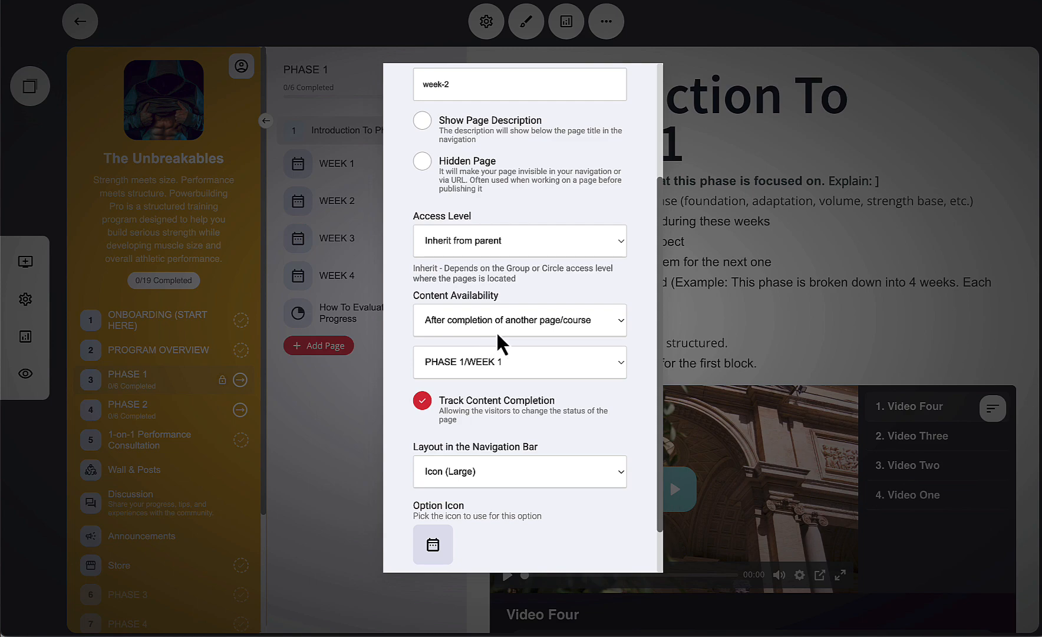
{"action": "left_click", "coordinate": [493, 329]}
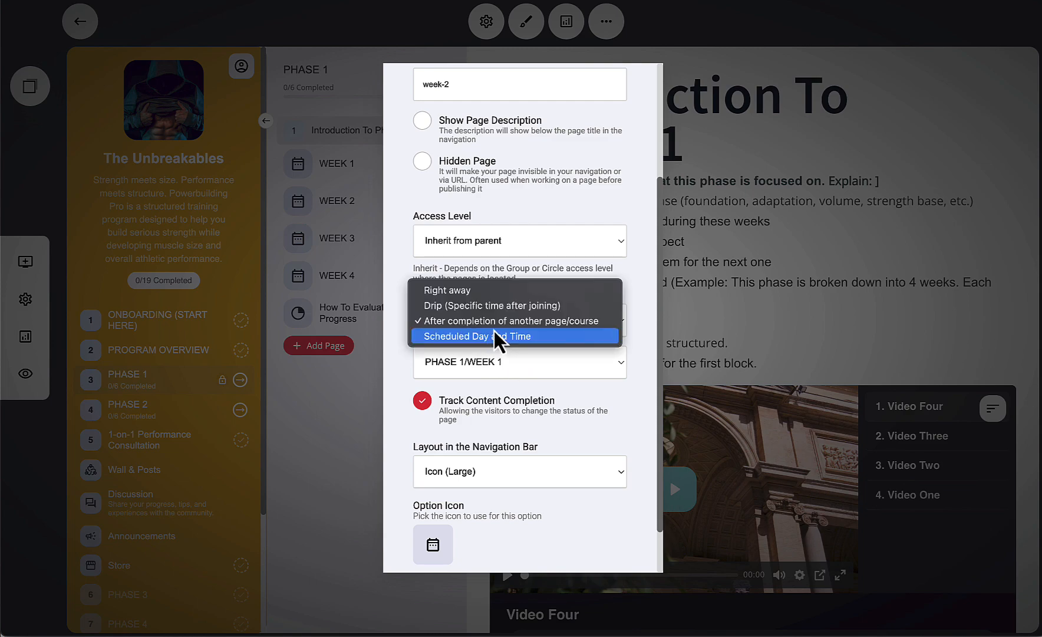
{"action": "left_click", "coordinate": [393, 372]}
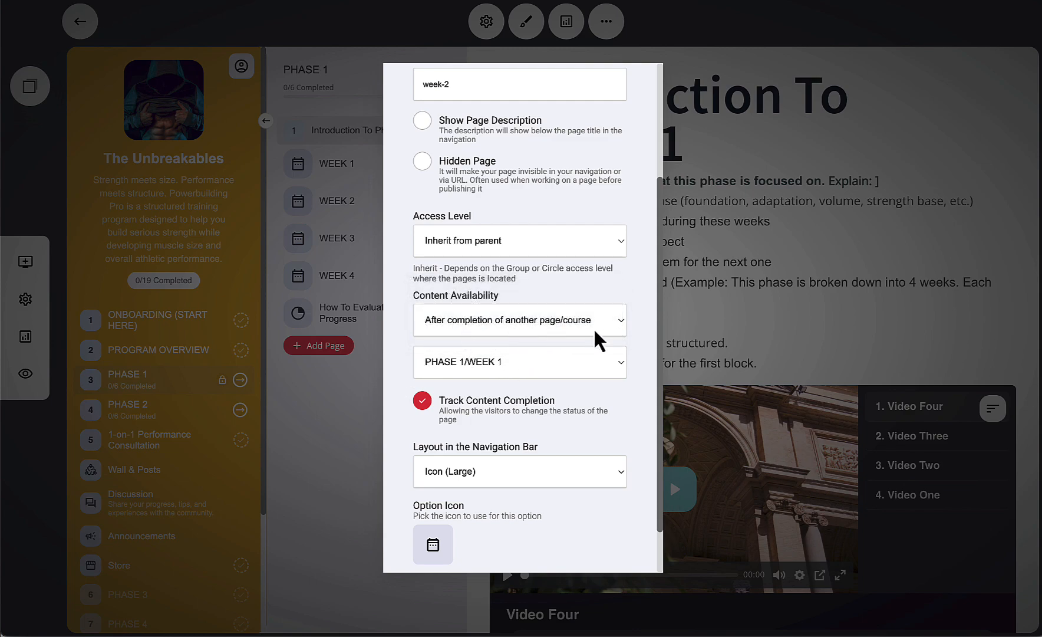
{"action": "left_click", "coordinate": [776, 323]}
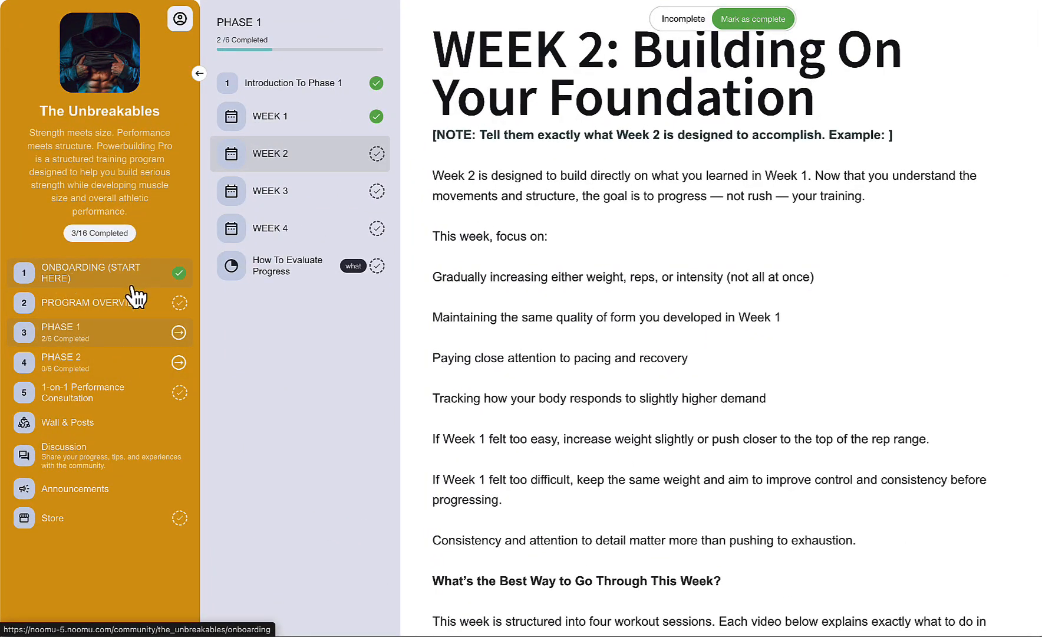
Review the PROGRAM OVERVIEW page in the member view, down to the Step 4: Equipment section
{"action": "left_click", "coordinate": [118, 304]}
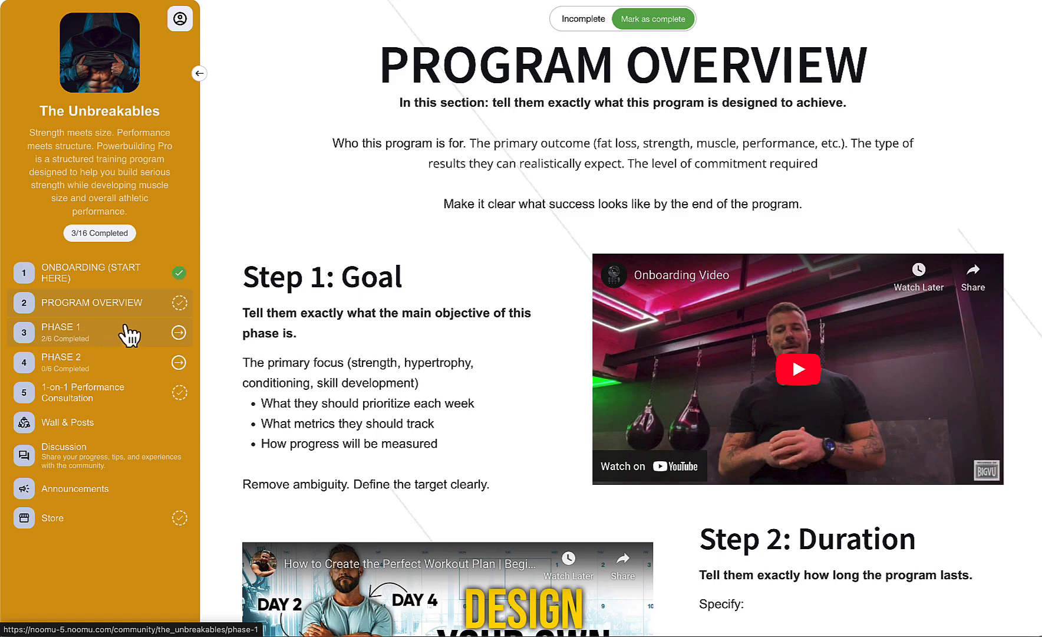
{"action": "scroll", "coordinate": [549, 247], "scroll_direction": "down", "scroll_amount": 15}
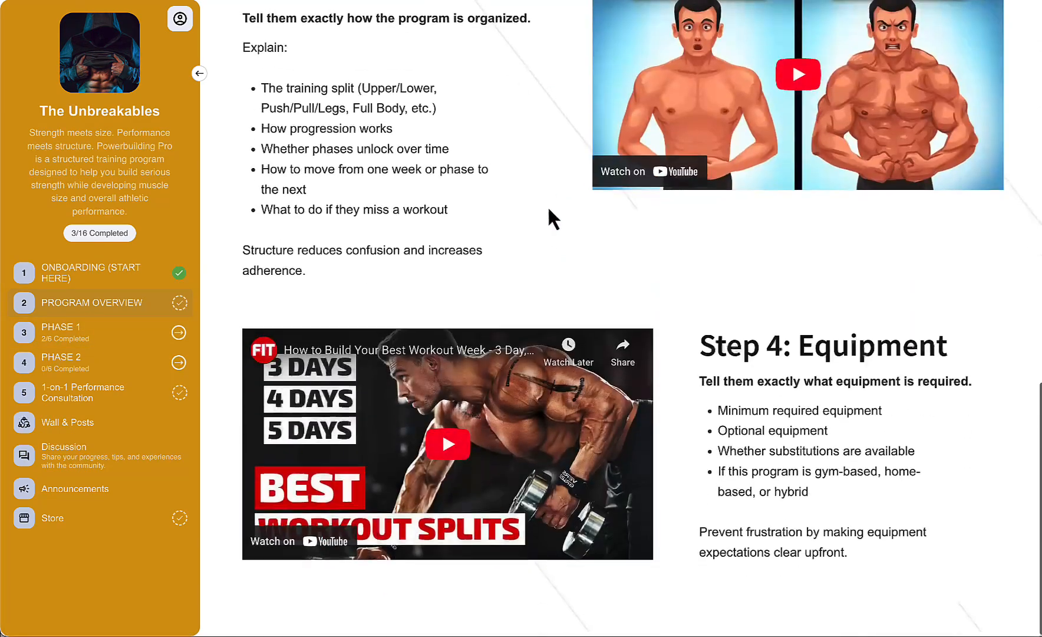
{"action": "scroll", "coordinate": [548, 209], "scroll_direction": "up", "scroll_amount": 15}
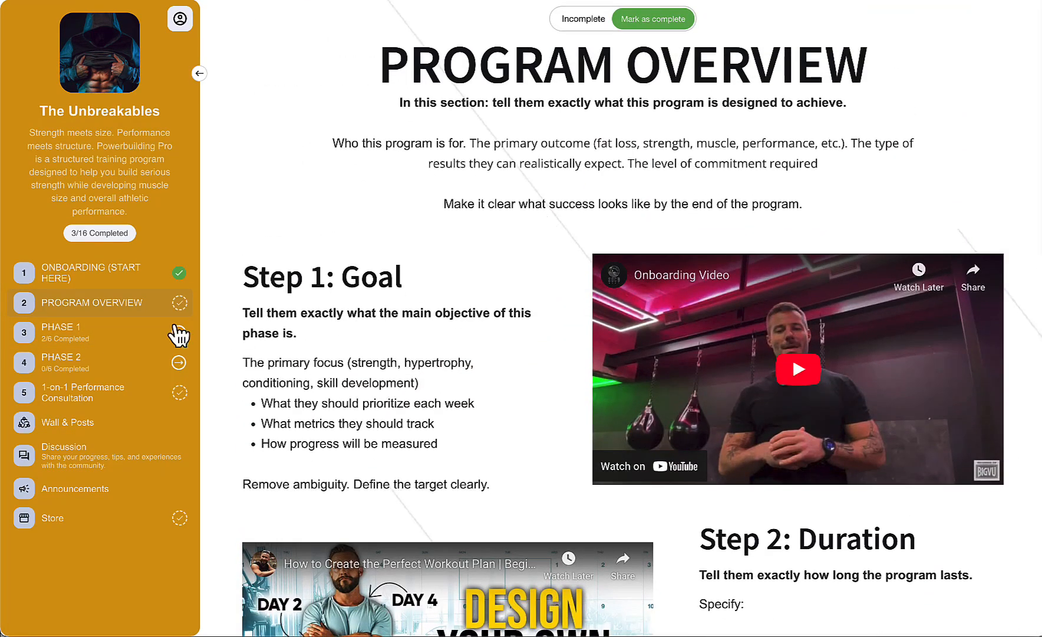